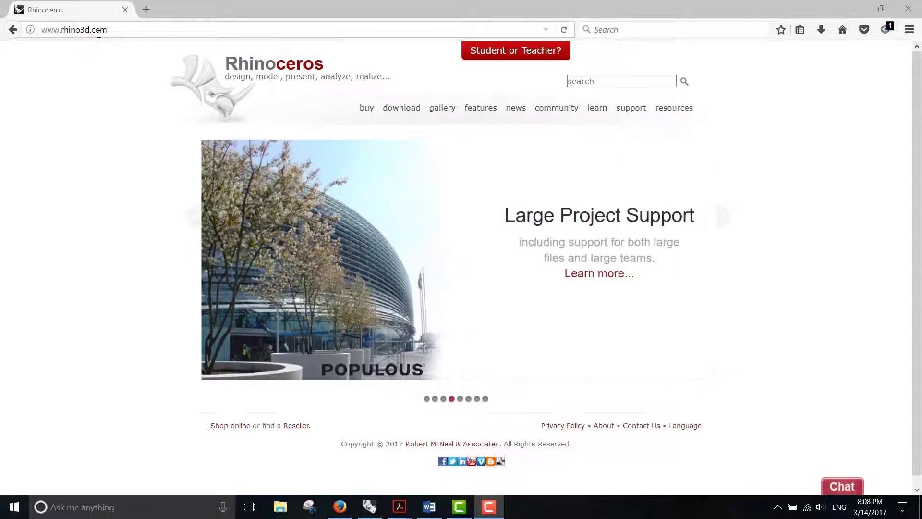
- Go to the rhino3d.com downloads page for the Rhino 5 Level 1 Training Guide and Models
{"action": "left_click", "coordinate": [402, 110]}
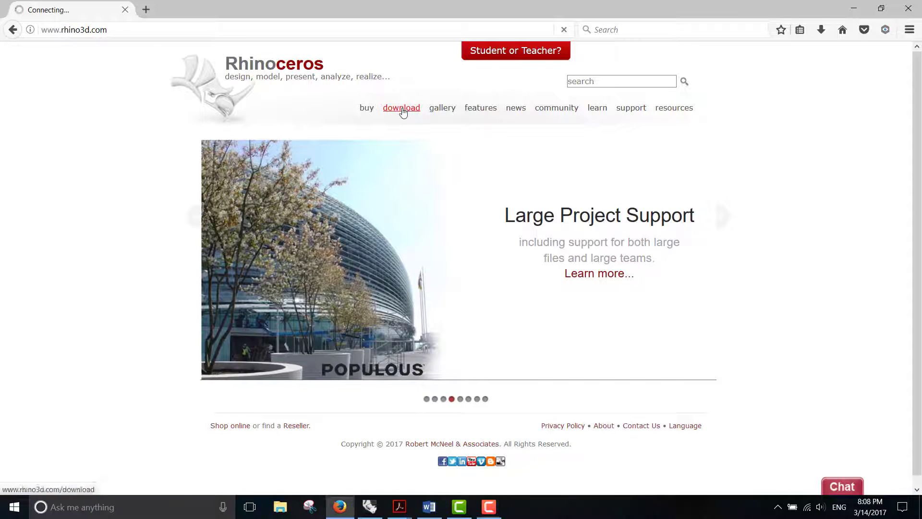
{"action": "scroll", "coordinate": [427, 115], "scroll_direction": "down", "scroll_amount": 5}
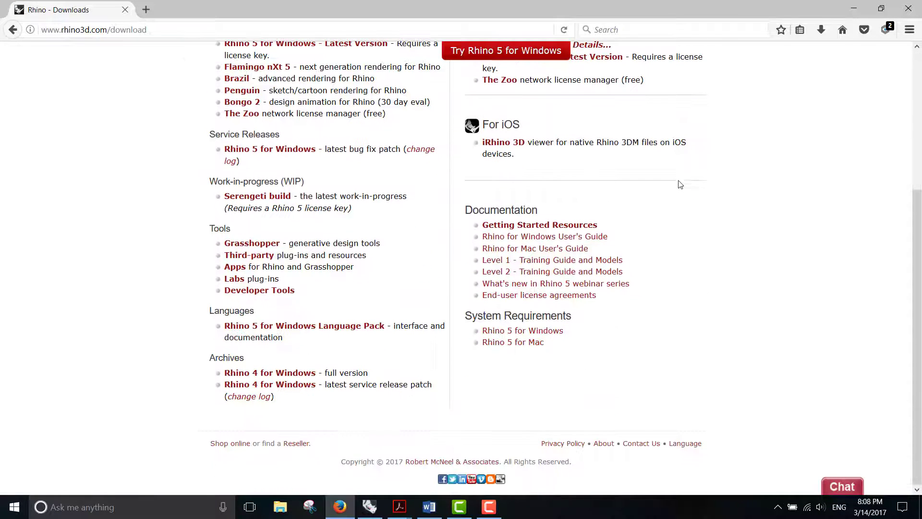
{"action": "left_click", "coordinate": [544, 260]}
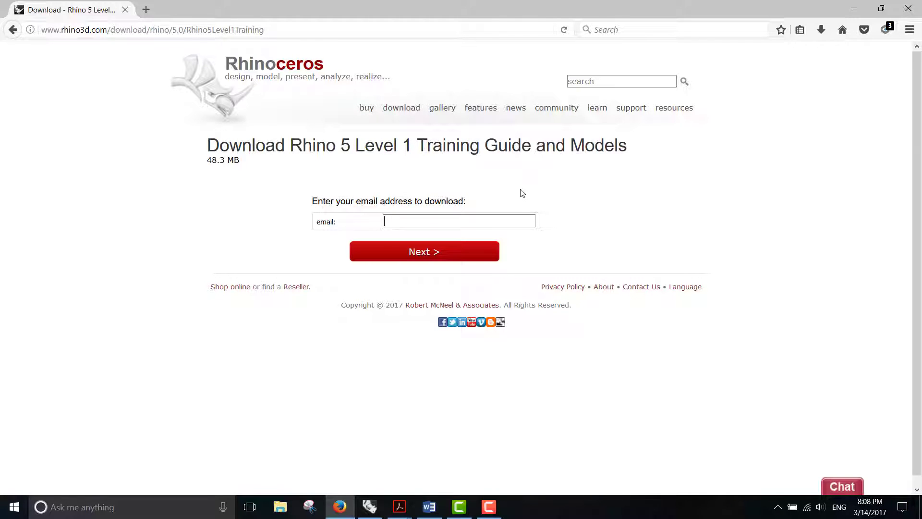
- Bring up the Rhino Level 1 training PDF in Acrobat and scroll through it
{"action": "mouse_move", "coordinate": [405, 498]}
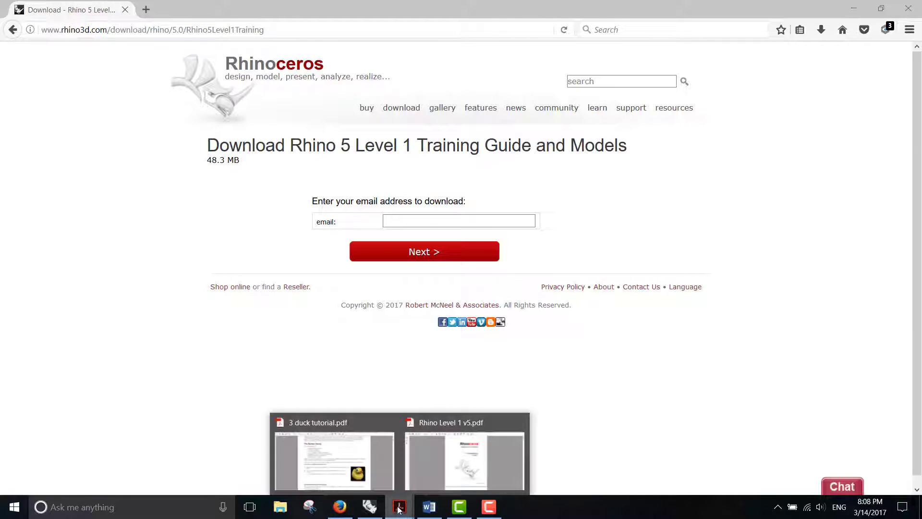
{"action": "left_click", "coordinate": [416, 463]}
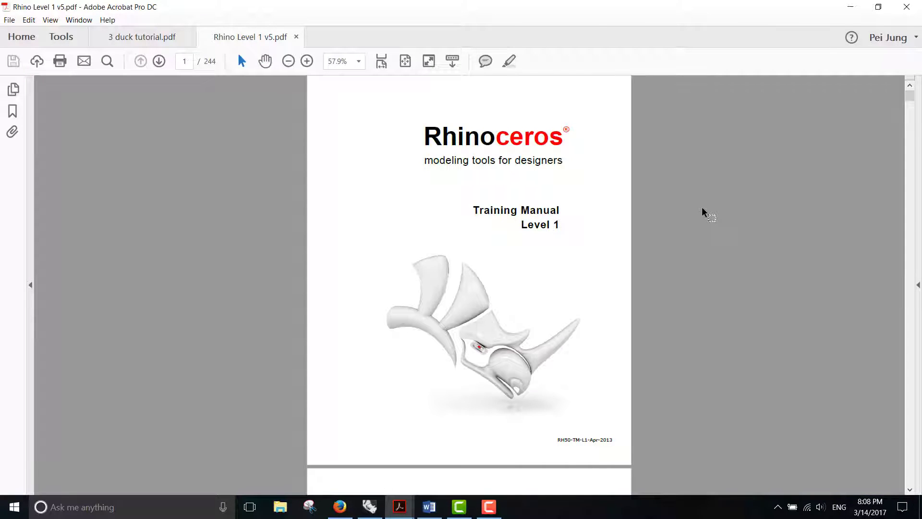
{"action": "scroll", "coordinate": [706, 213], "scroll_direction": "down", "scroll_amount": 10}
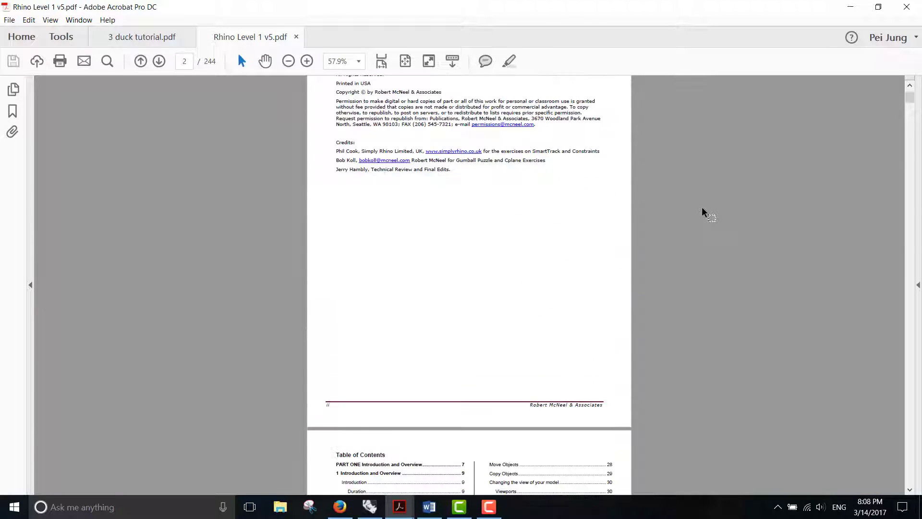
{"action": "scroll", "coordinate": [706, 214], "scroll_direction": "down", "scroll_amount": 6}
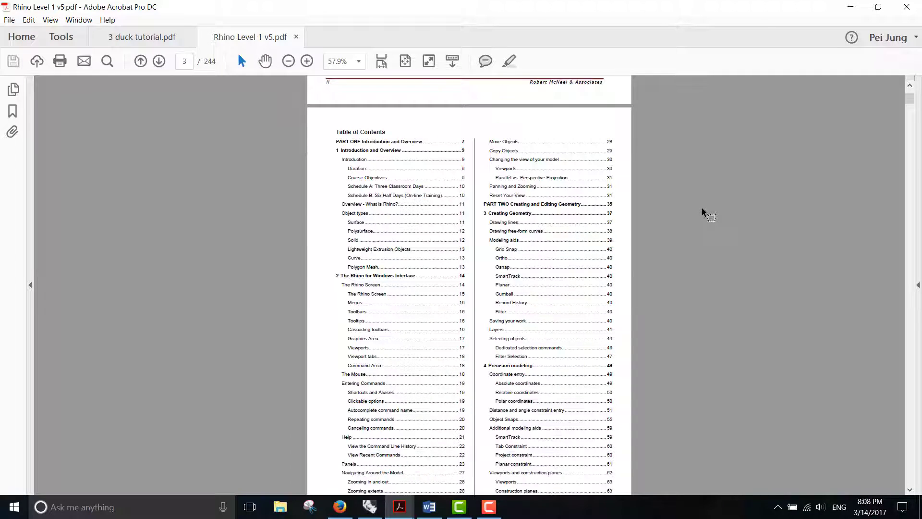
{"action": "scroll", "coordinate": [704, 213], "scroll_direction": "down", "scroll_amount": 2}
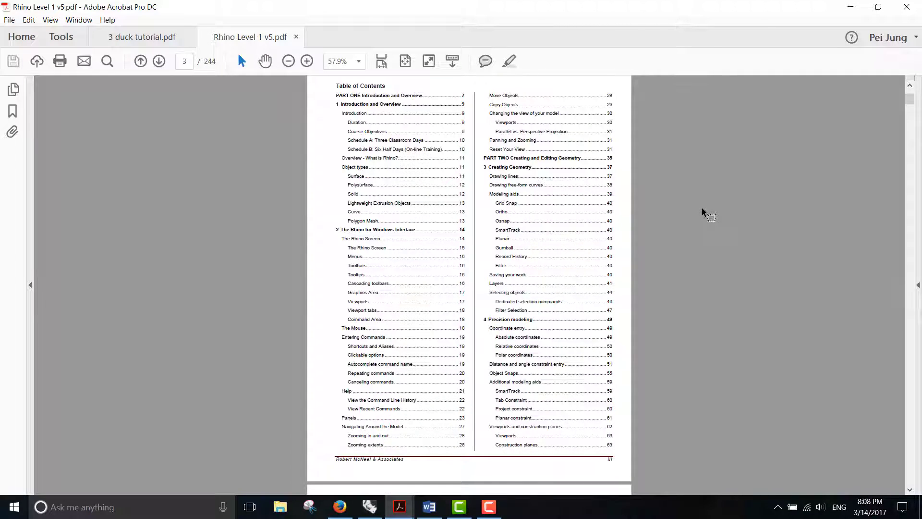
{"action": "scroll", "coordinate": [692, 210], "scroll_direction": "down", "scroll_amount": 1}
- Scroll '3 duck tutorial.pdf' to the joining and eye steps, then return to the Rhino duck model
{"action": "left_click", "coordinate": [135, 40]}
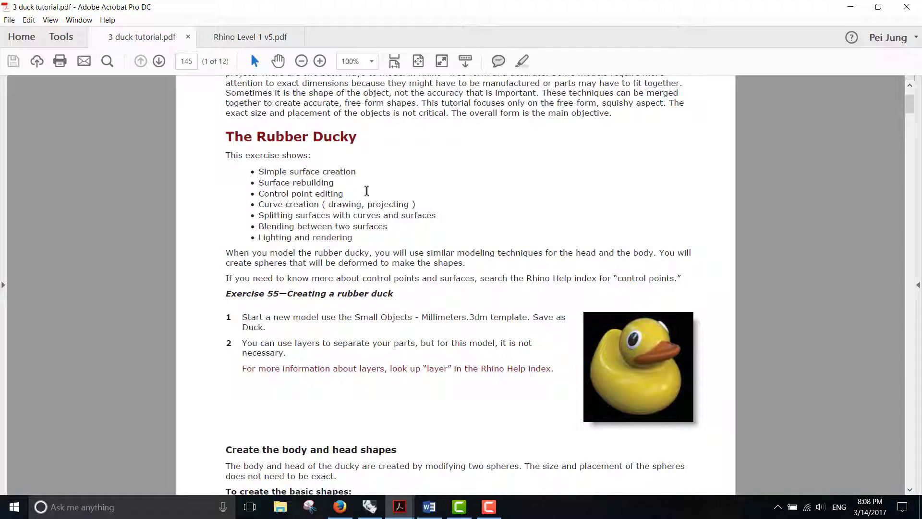
{"action": "scroll", "coordinate": [366, 190], "scroll_direction": "up", "scroll_amount": 1}
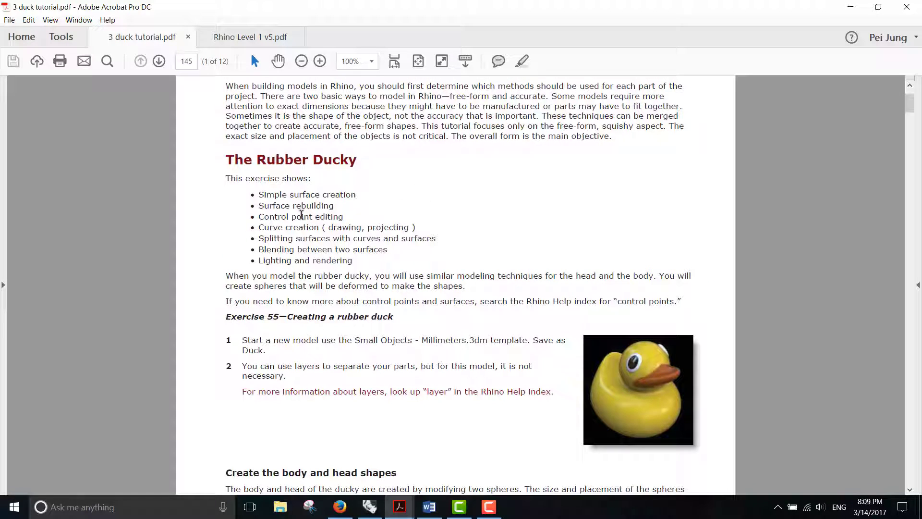
{"action": "scroll", "coordinate": [426, 280], "scroll_direction": "down", "scroll_amount": 2}
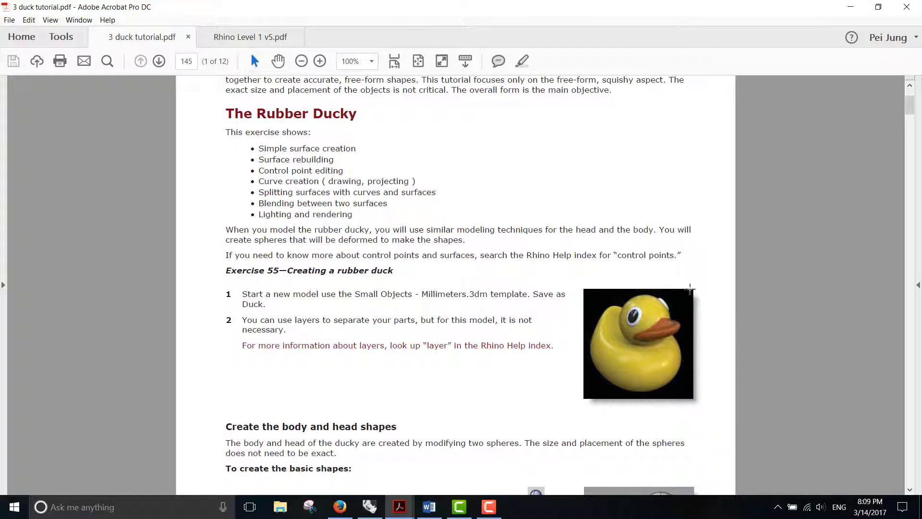
{"action": "scroll", "coordinate": [598, 406], "scroll_direction": "down", "scroll_amount": 2}
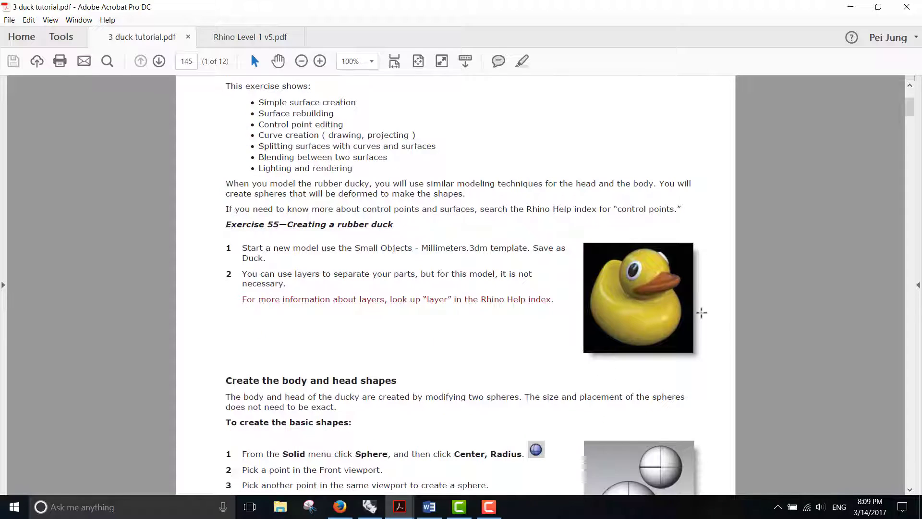
{"action": "left_click_drag", "start_coordinate": [907, 114], "coordinate": [894, 332]}
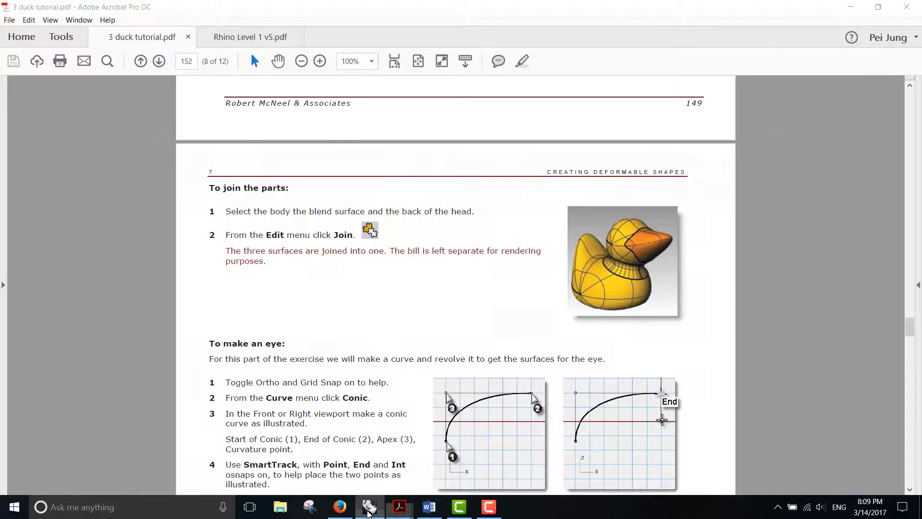
{"action": "left_click", "coordinate": [369, 506]}
- Orbit the Perspective view so the rubber duck faces the viewer from the front
{"action": "right_click_drag", "start_coordinate": [601, 345], "coordinate": [580, 338]}
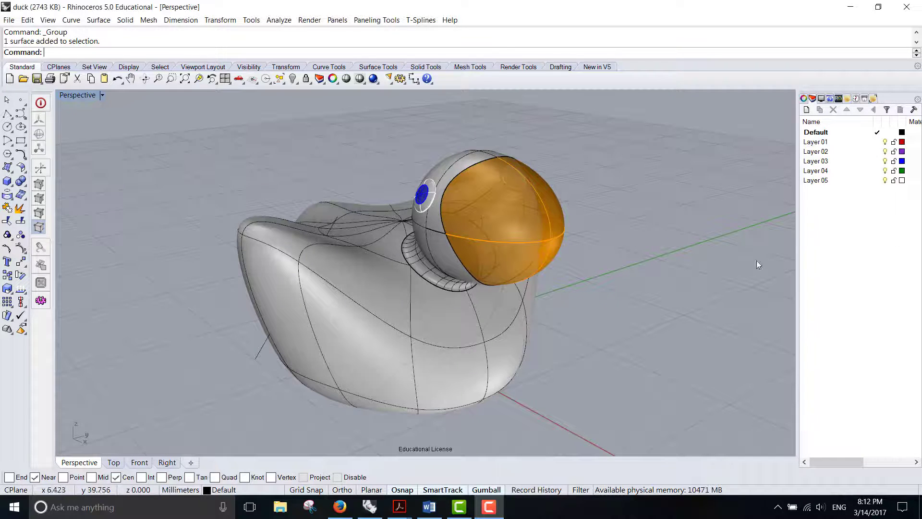
{"action": "right_click_drag", "start_coordinate": [752, 264], "coordinate": [620, 290]}
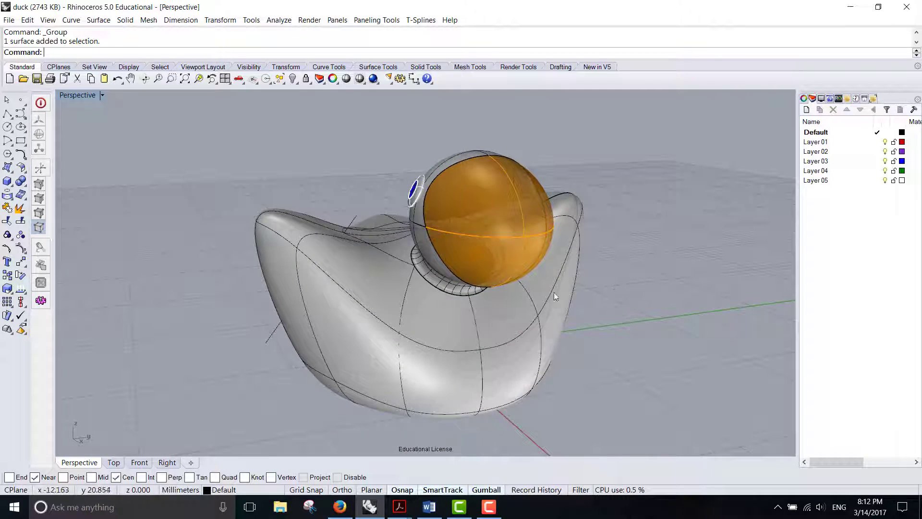
- Copy-paste the duck body surface, hide one copy, and delete the stray curve near the head
{"action": "left_click", "coordinate": [521, 320]}
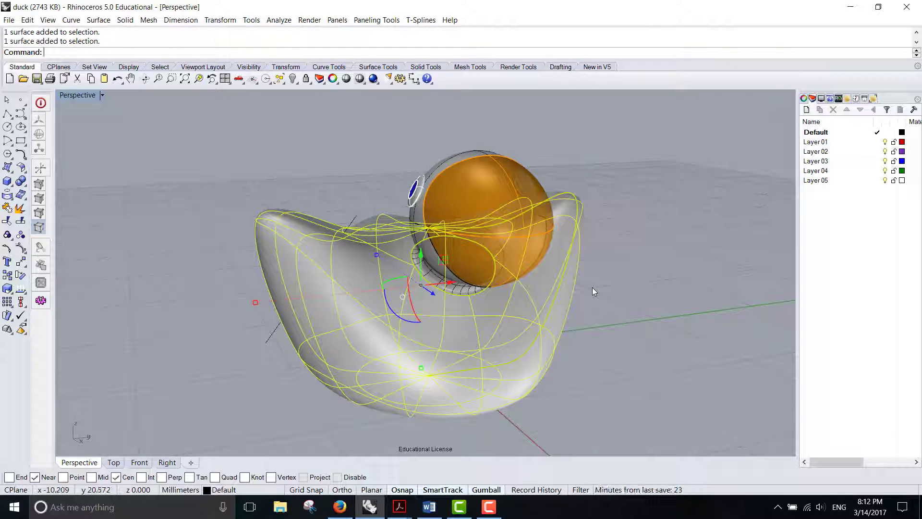
{"action": "key", "text": "ctrl+c"}
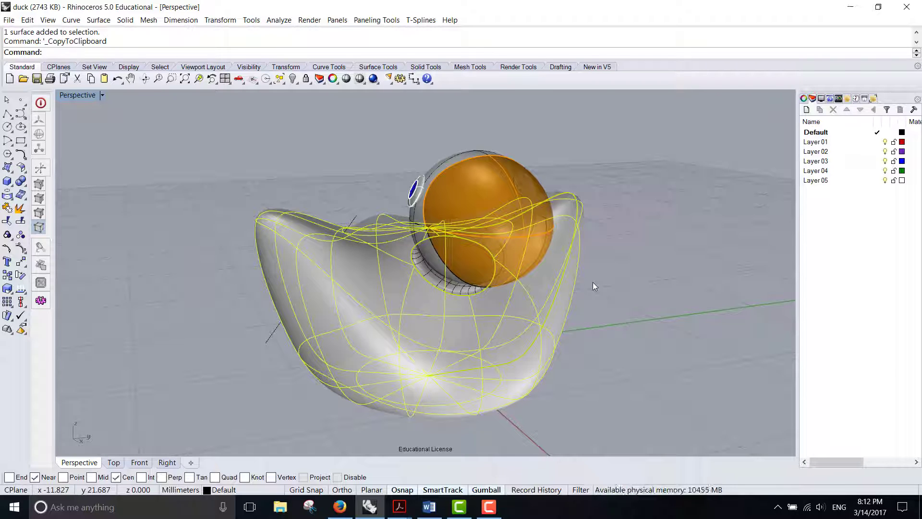
{"action": "key", "text": "ctrl+v"}
{"action": "left_click", "coordinate": [570, 295]}
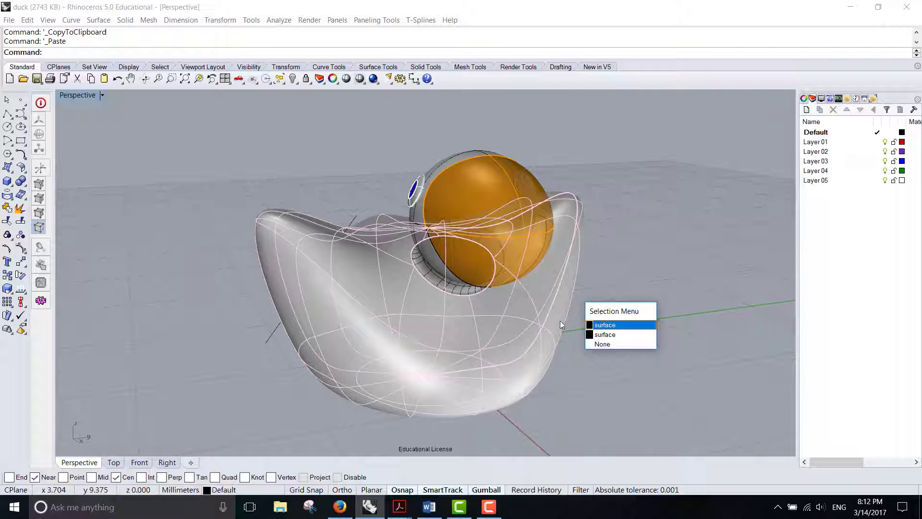
{"action": "left_click", "coordinate": [605, 326]}
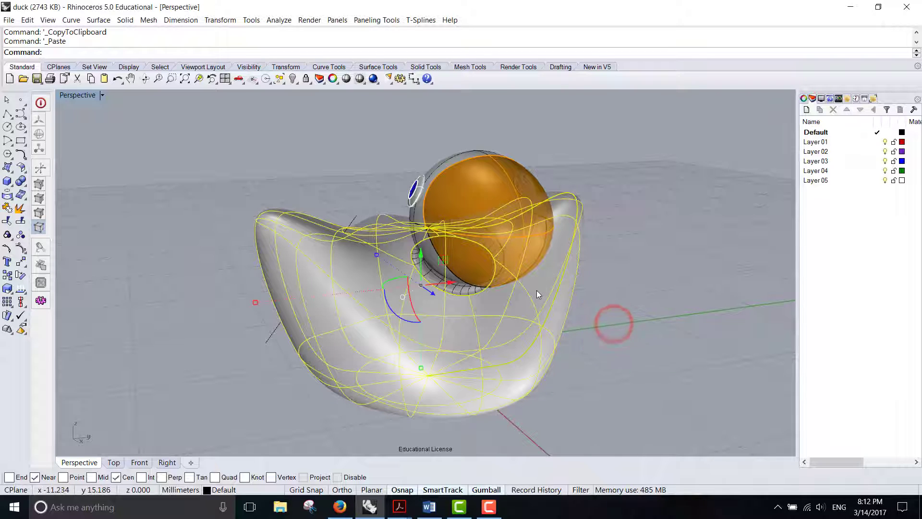
{"action": "left_click", "coordinate": [293, 79]}
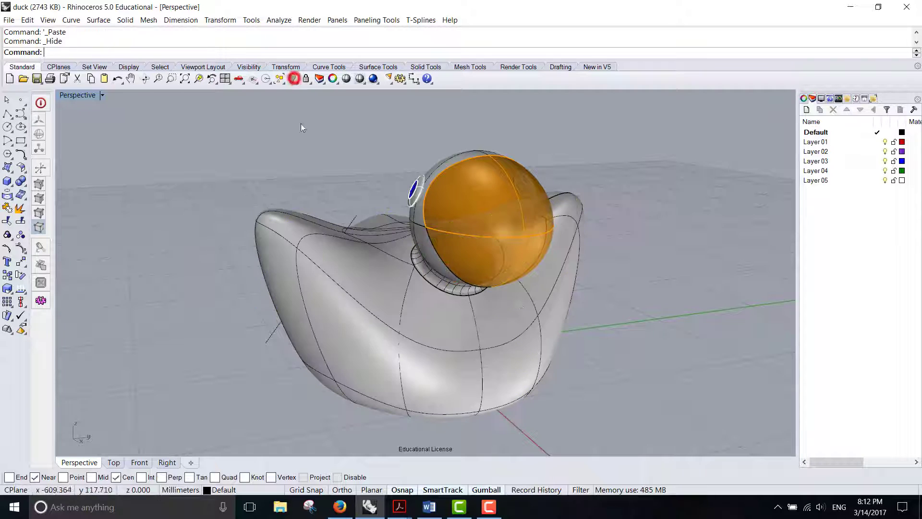
{"action": "mouse_move", "coordinate": [606, 303]}
{"action": "right_mouse_down"}
{"action": "mouse_move", "coordinate": [620, 295]}
{"action": "mouse_move", "coordinate": [626, 267]}
{"action": "mouse_move", "coordinate": [600, 303]}
{"action": "right_mouse_up"}
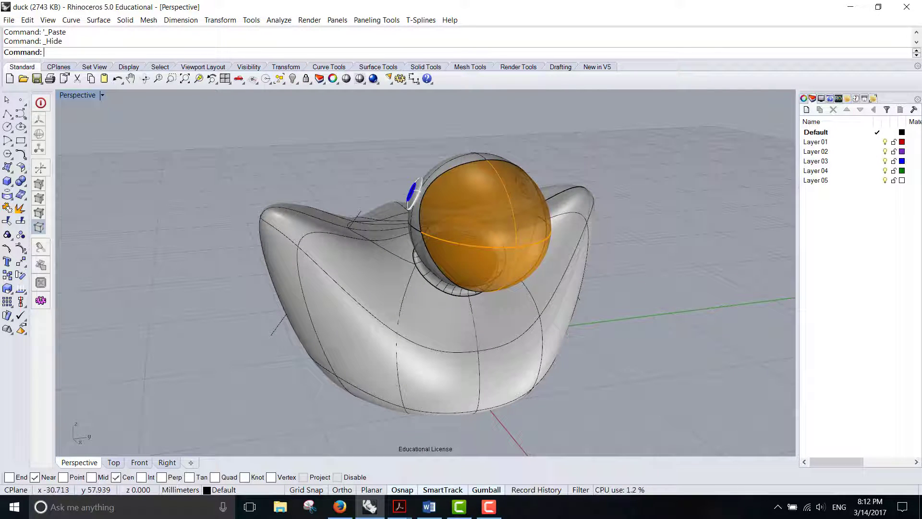
{"action": "left_click", "coordinate": [379, 219]}
{"action": "key", "text": "Delete"}
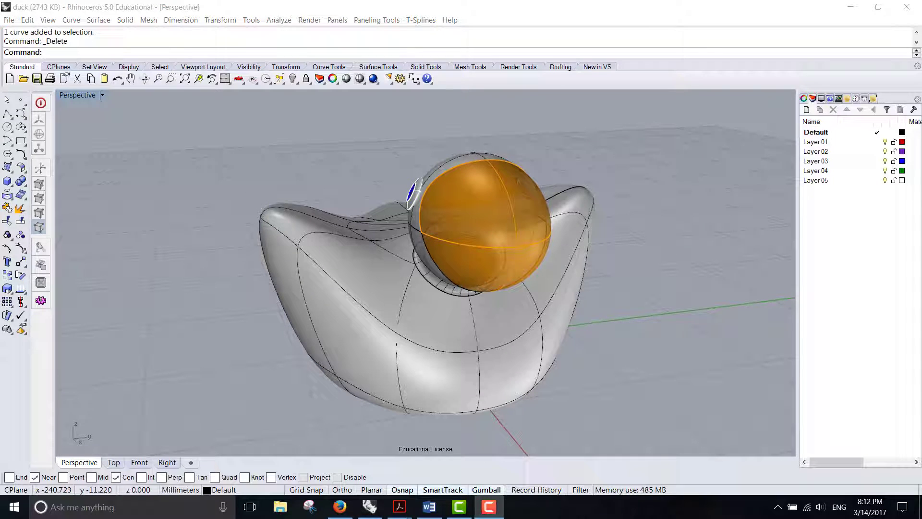
- Restore the four-viewport layout, zoom out, and maximize the Right view
{"action": "double_click", "coordinate": [80, 97]}
{"action": "scroll", "coordinate": [312, 371], "scroll_direction": "down", "scroll_amount": 3}
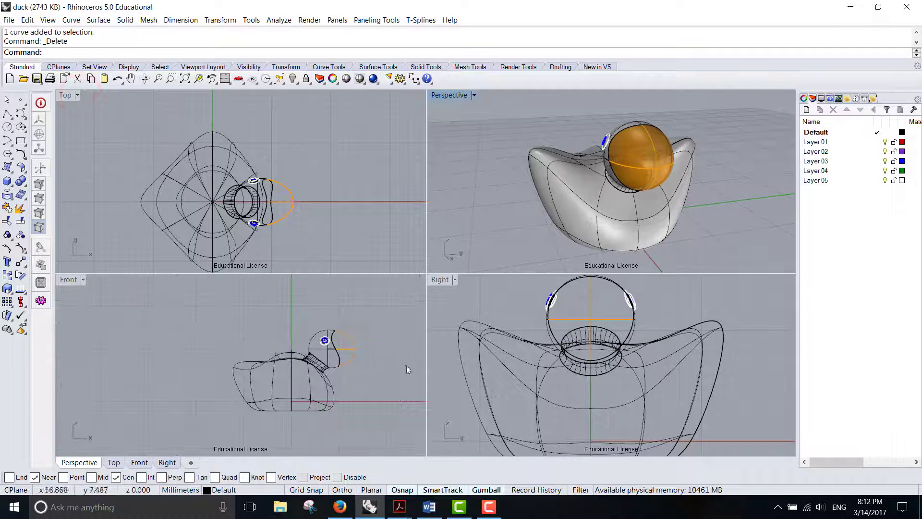
{"action": "scroll", "coordinate": [462, 308], "scroll_direction": "down", "scroll_amount": 2}
{"action": "double_click", "coordinate": [441, 279]}
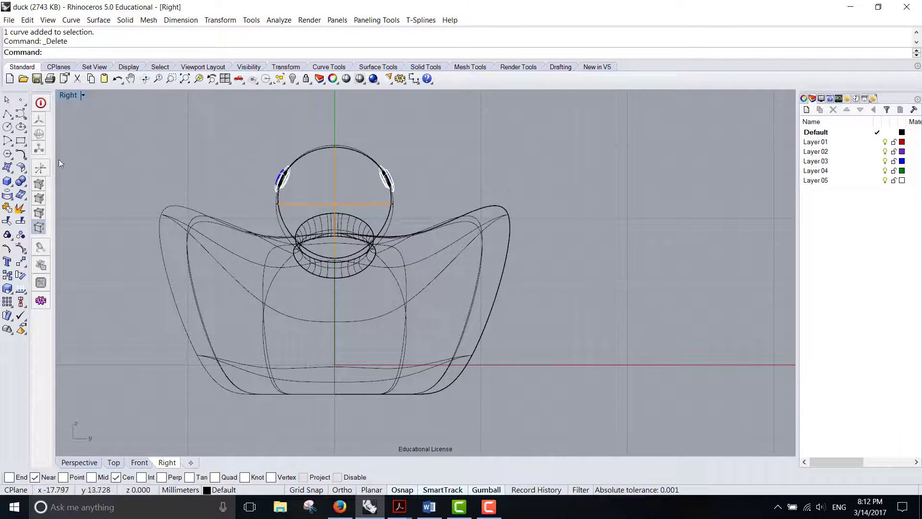
- Draw a diagonal line across the body's left side, from lower body toward the head
{"action": "left_click", "coordinate": [7, 114]}
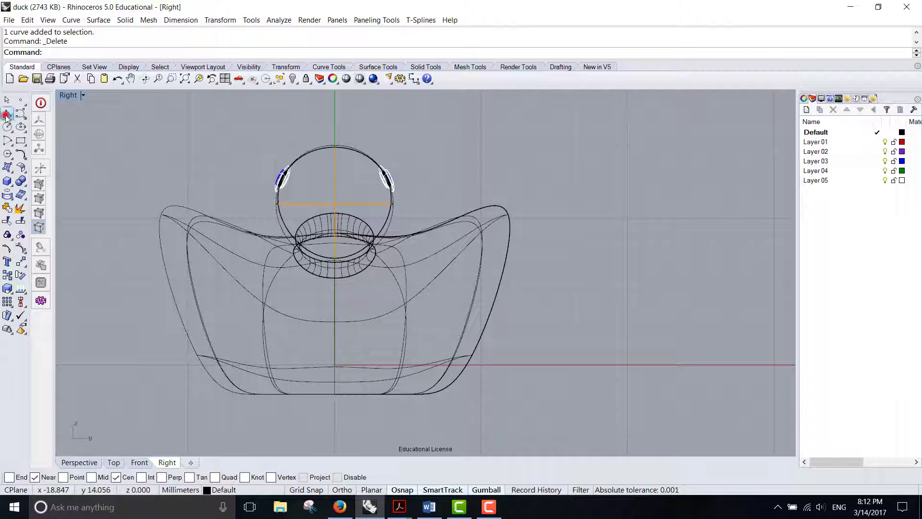
{"action": "left_click", "coordinate": [157, 342]}
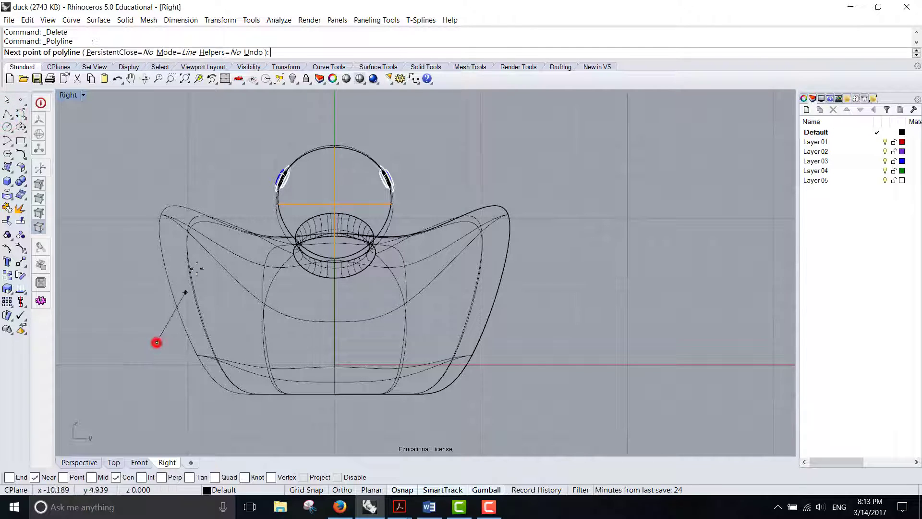
{"action": "left_click", "coordinate": [257, 197]}
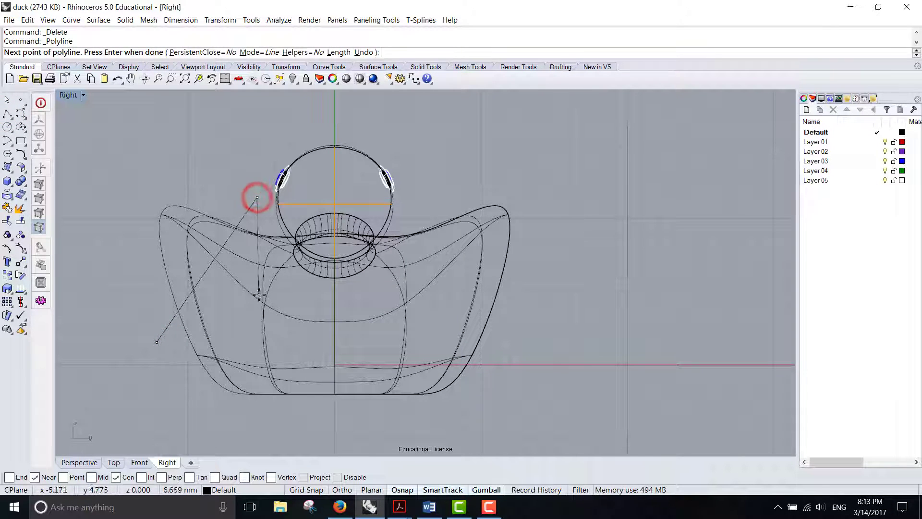
{"action": "key", "text": "Return"}
{"action": "left_click", "coordinate": [198, 283]}
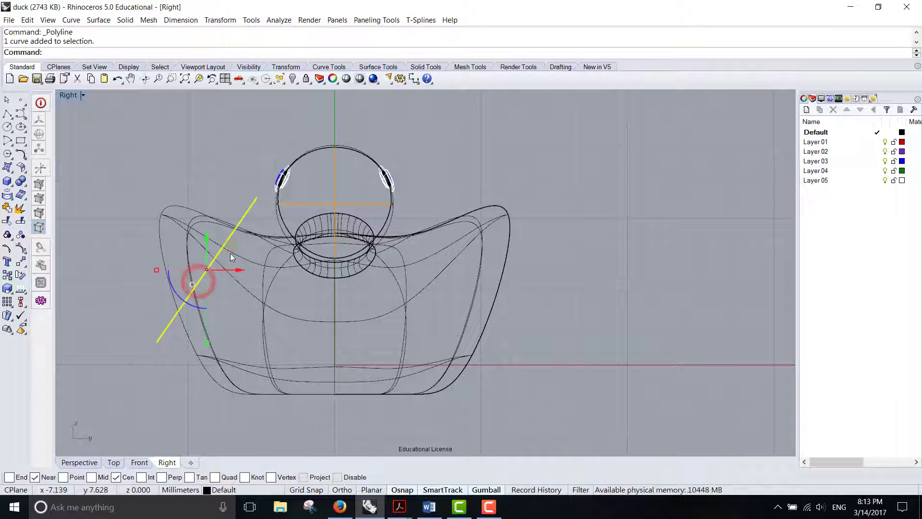
{"action": "left_click_drag", "start_coordinate": [199, 284], "coordinate": [236, 257]}
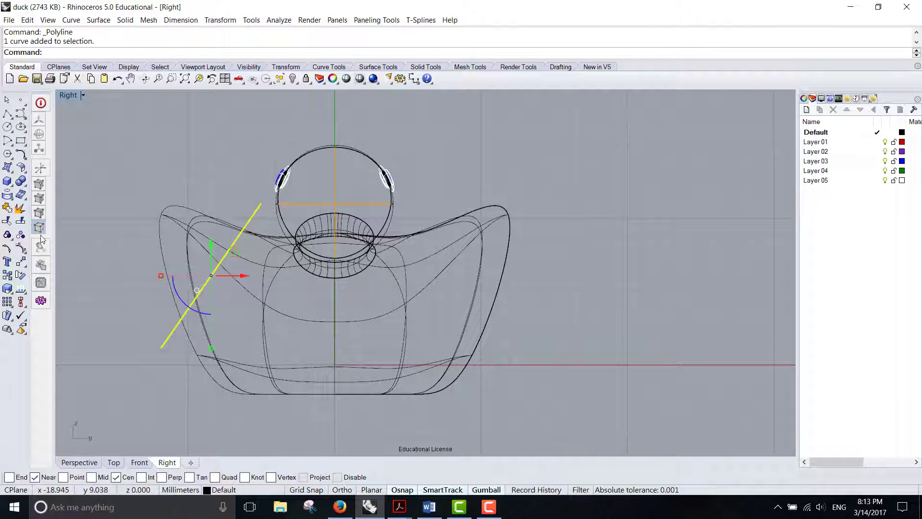
- Mirror the diagonal line about the vertical axis through the origin, with grid snap on
{"action": "left_click", "coordinate": [21, 262]}
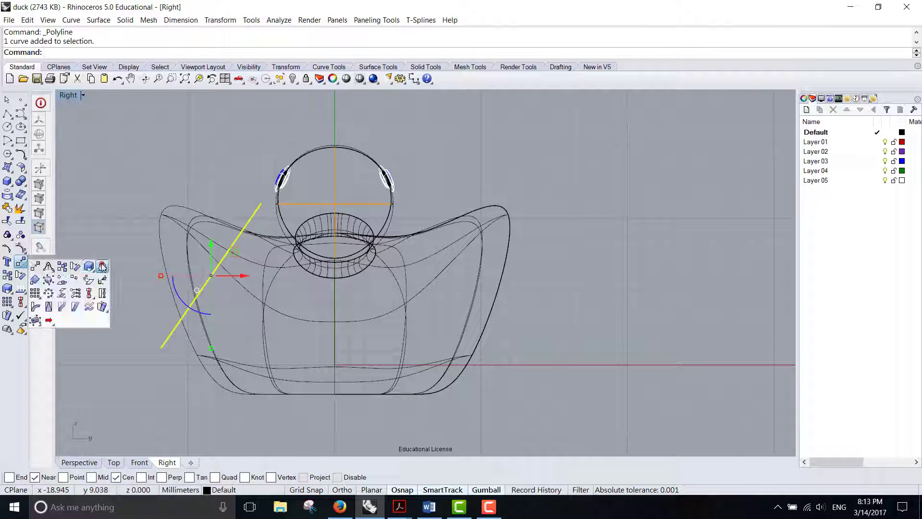
{"action": "left_click", "coordinate": [77, 266]}
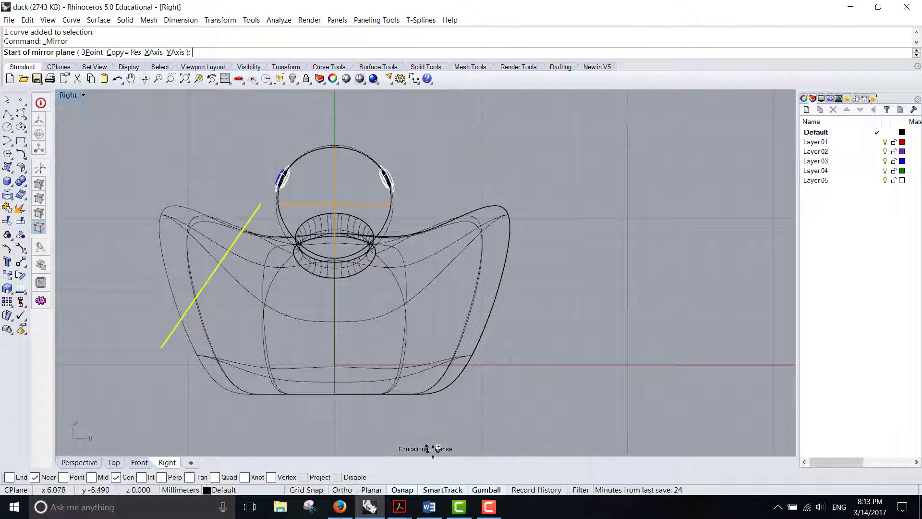
{"action": "left_click", "coordinate": [309, 489]}
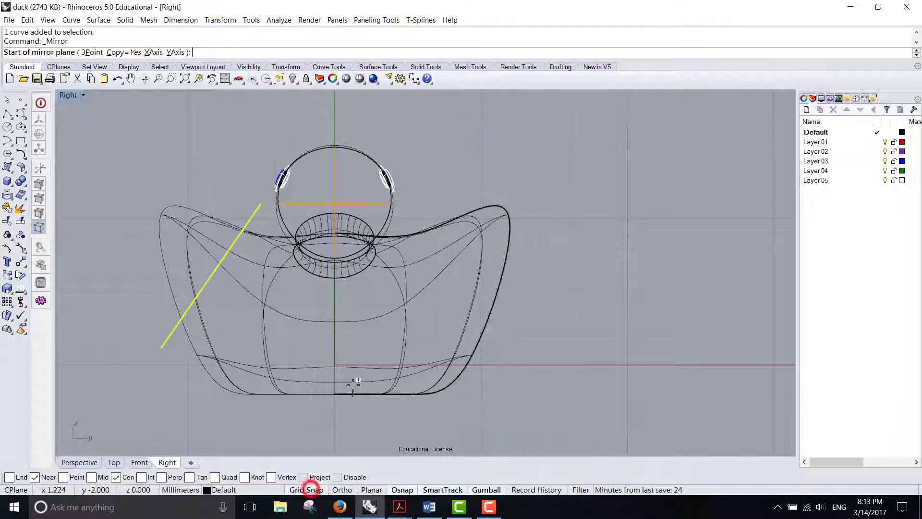
{"action": "left_click", "coordinate": [334, 366]}
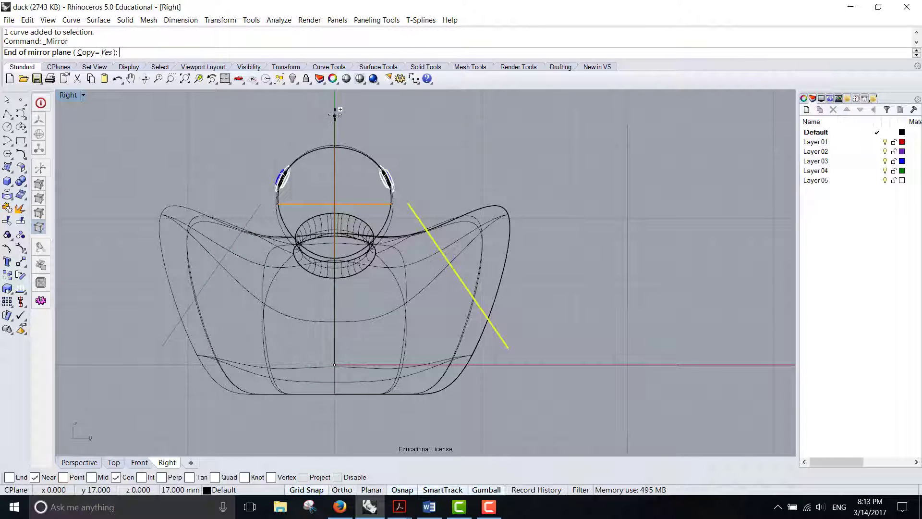
{"action": "left_click", "coordinate": [334, 114]}
{"action": "left_click", "coordinate": [571, 288]}
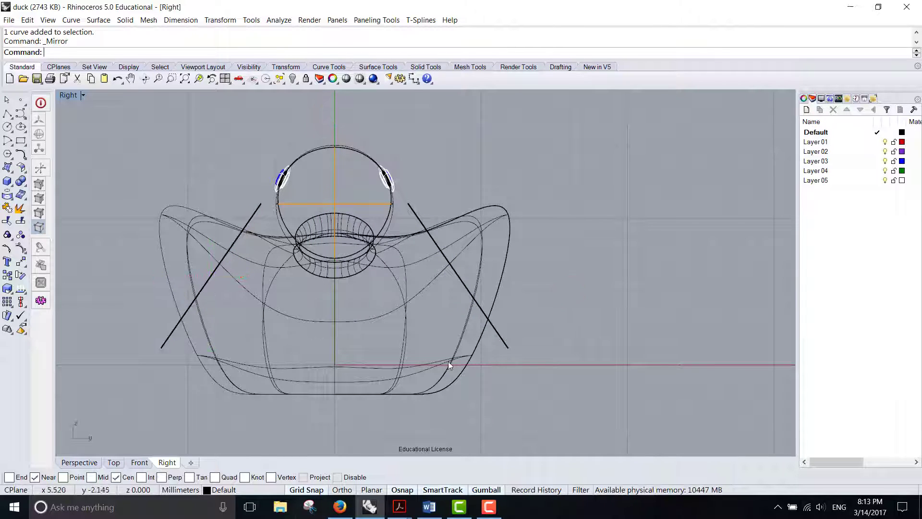
{"action": "left_click", "coordinate": [505, 342]}
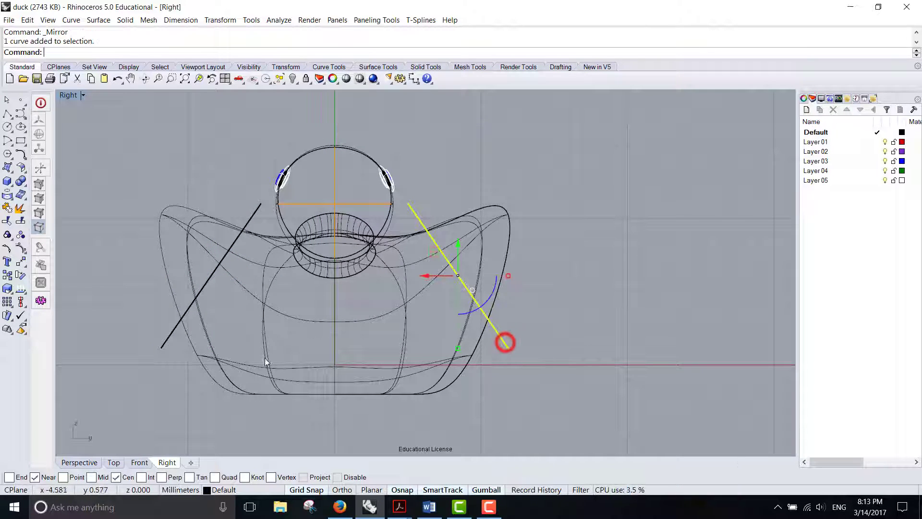
- Trim the body's side wings beyond both diagonal lines, then restore the four-view layout
{"action": "left_click", "coordinate": [171, 334], "text": "shift"}
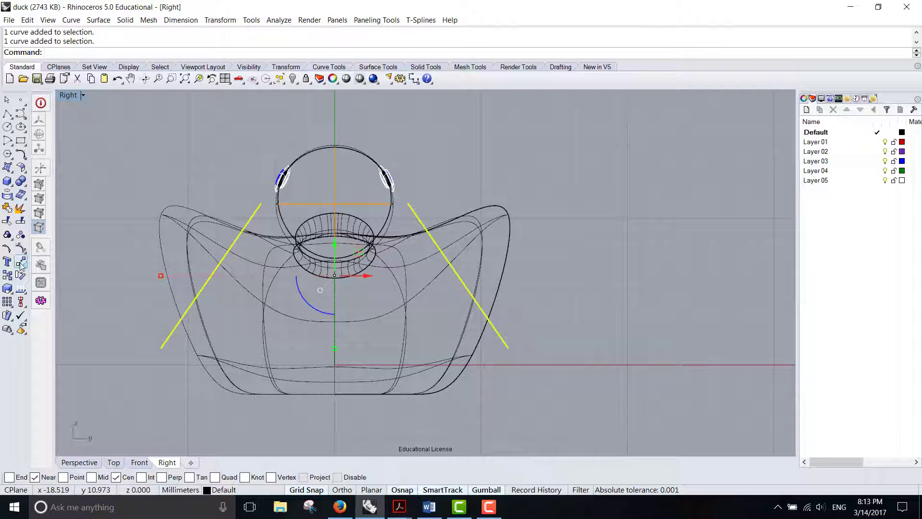
{"action": "left_click", "coordinate": [7, 222]}
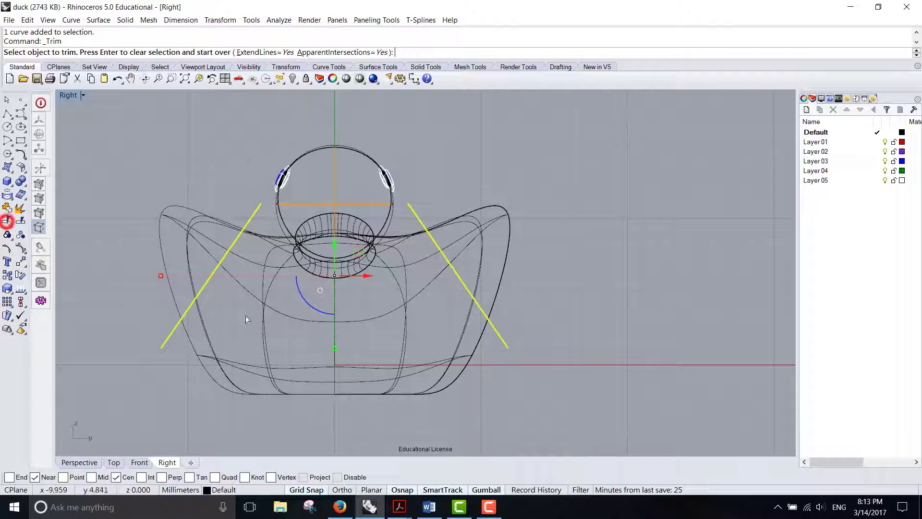
{"action": "left_click", "coordinate": [214, 219]}
{"action": "left_click", "coordinate": [439, 222]}
{"action": "left_click", "coordinate": [505, 255]}
{"action": "mouse_move", "coordinate": [572, 235]}
{"action": "right_mouse_down"}
{"action": "mouse_move", "coordinate": [598, 278]}
{"action": "mouse_move", "coordinate": [608, 274]}
{"action": "right_mouse_up"}
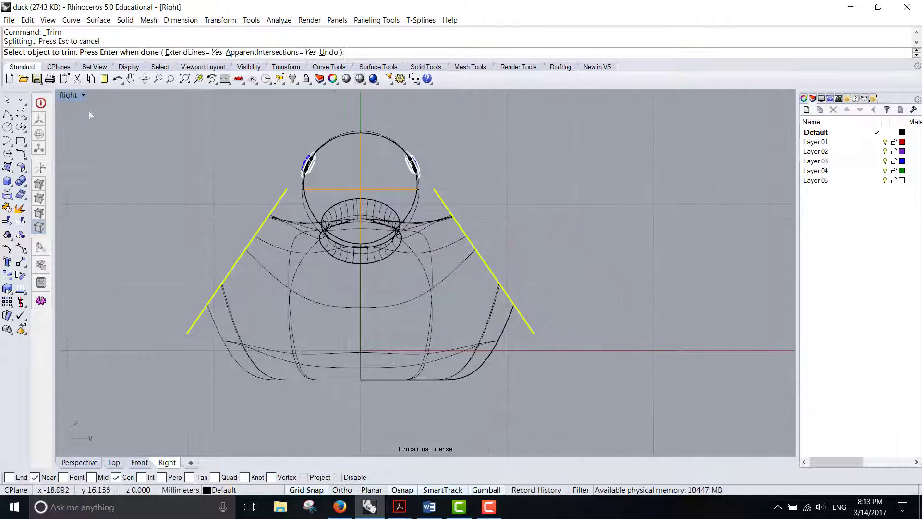
{"action": "double_click", "coordinate": [68, 95]}
{"action": "right_click_drag", "start_coordinate": [484, 145], "coordinate": [670, 184]}
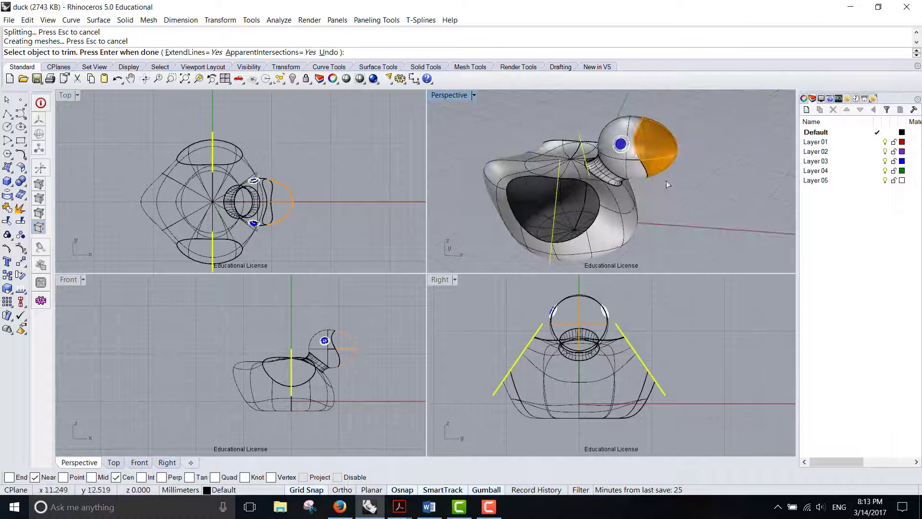
- End the trim and hide the duck's head, beak and eye objects
{"action": "right_click", "coordinate": [668, 166]}
{"action": "left_click", "coordinate": [638, 168]}
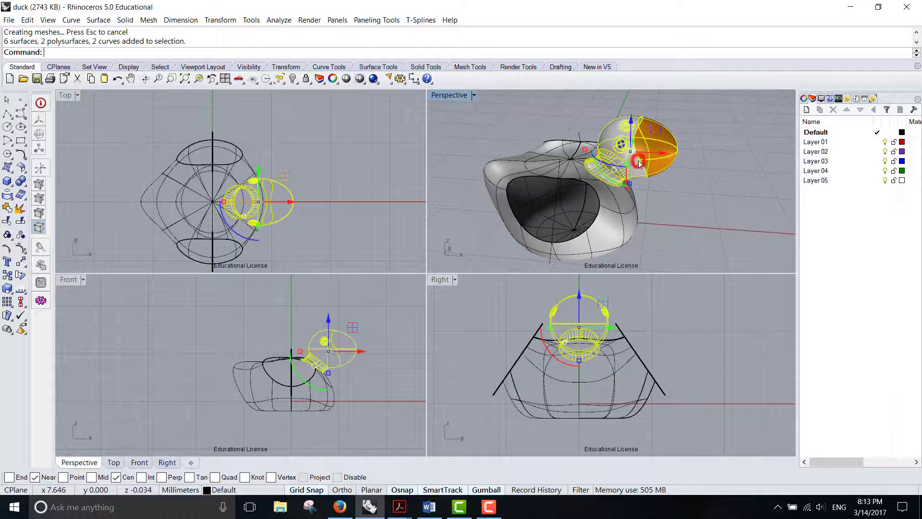
{"action": "left_click", "coordinate": [293, 79]}
{"action": "right_click_drag", "start_coordinate": [581, 182], "coordinate": [614, 162]}
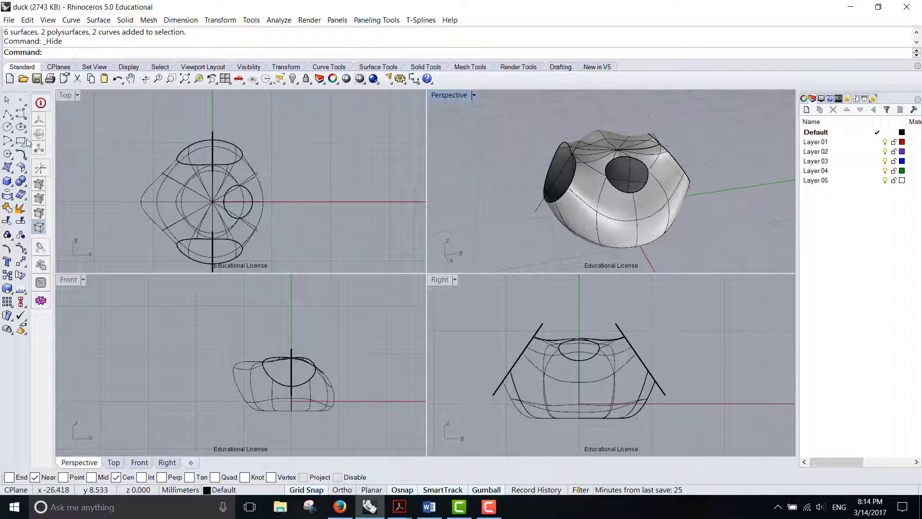
- Draw a circle above the neck and reshape it into a tall ellipse over the neck
{"action": "left_click", "coordinate": [8, 127]}
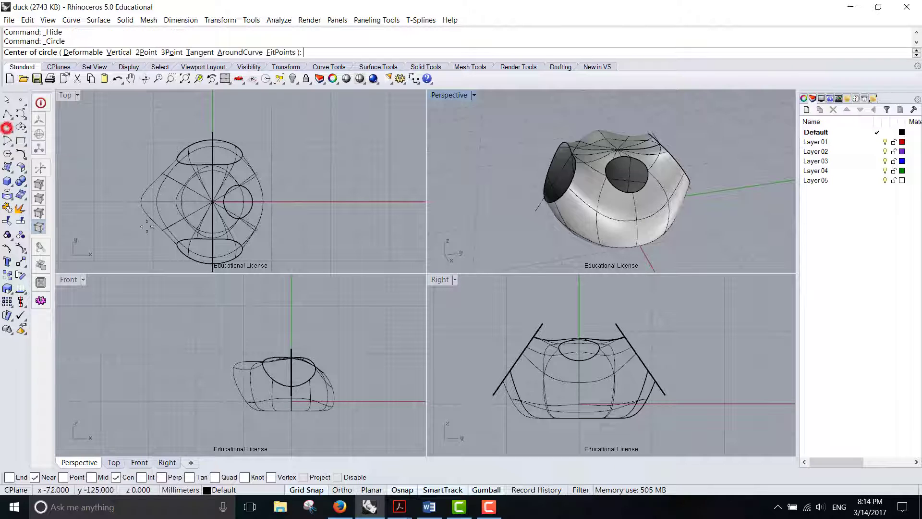
{"action": "left_click", "coordinate": [579, 316]}
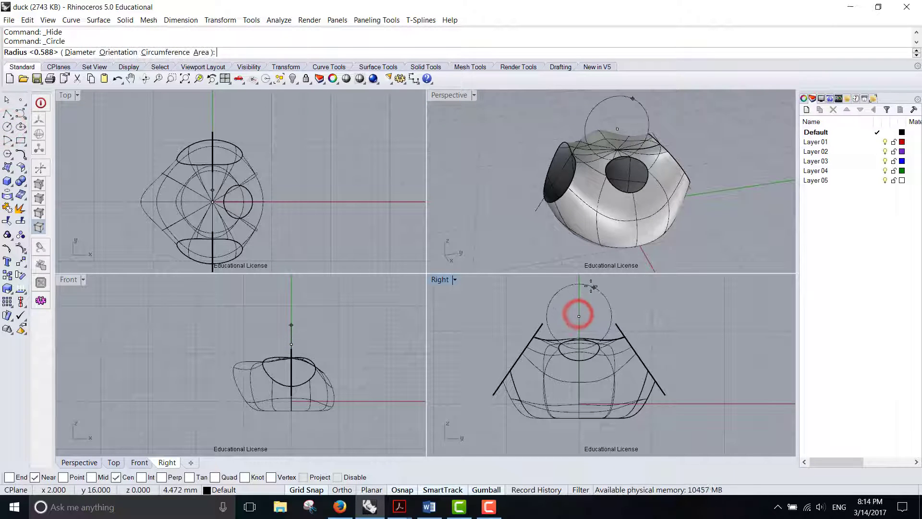
{"action": "left_click", "coordinate": [593, 287]}
{"action": "left_click", "coordinate": [611, 317]}
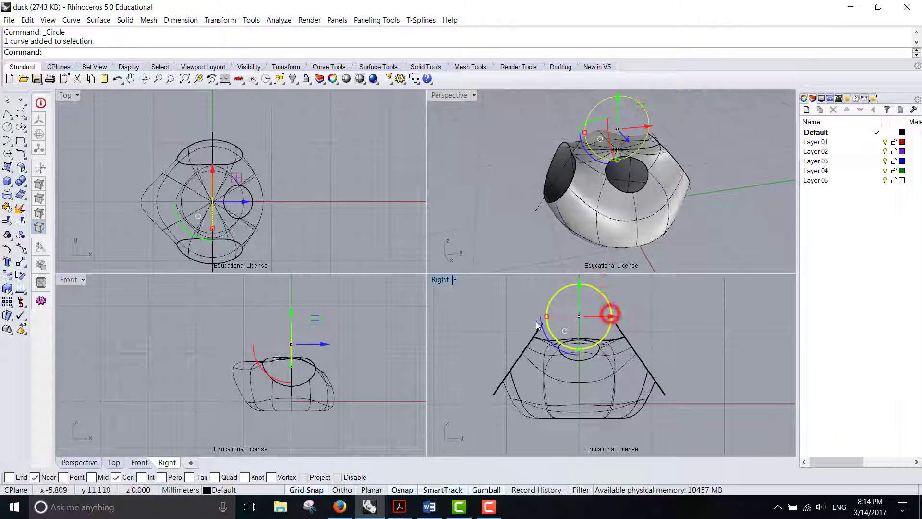
{"action": "left_click_drag", "start_coordinate": [545, 316], "coordinate": [556, 317]}
{"action": "left_click_drag", "start_coordinate": [579, 283], "coordinate": [575, 302]}
{"action": "scroll", "coordinate": [564, 343], "scroll_direction": "up", "scroll_amount": 3}
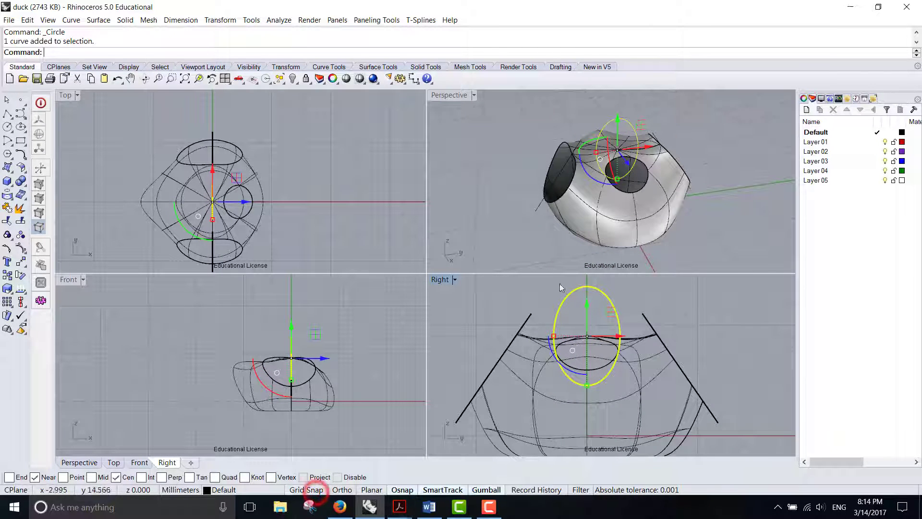
{"action": "left_click_drag", "start_coordinate": [553, 336], "coordinate": [547, 335]}
{"action": "left_click", "coordinate": [712, 304]}
{"action": "right_click_drag", "start_coordinate": [719, 164], "coordinate": [713, 153]}
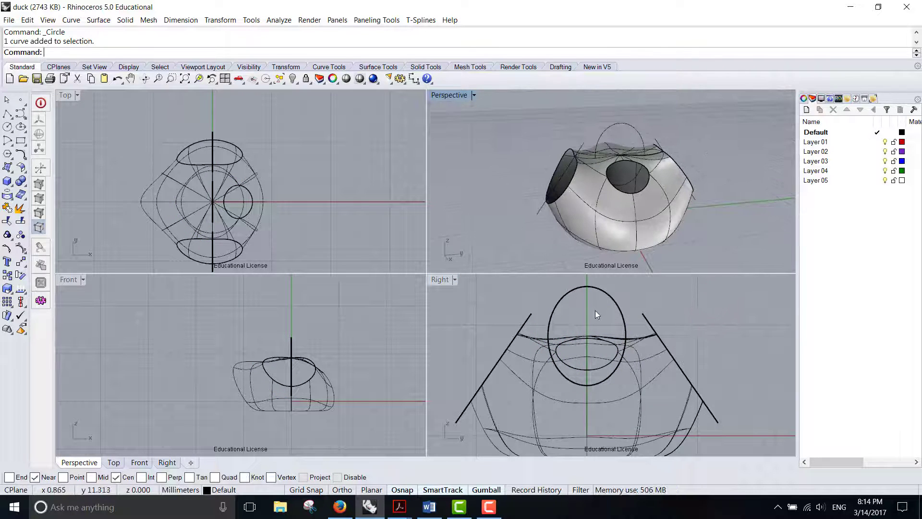
- Trim away the body surface inside the ellipse to cut the neck opening
{"action": "left_click", "coordinate": [610, 296]}
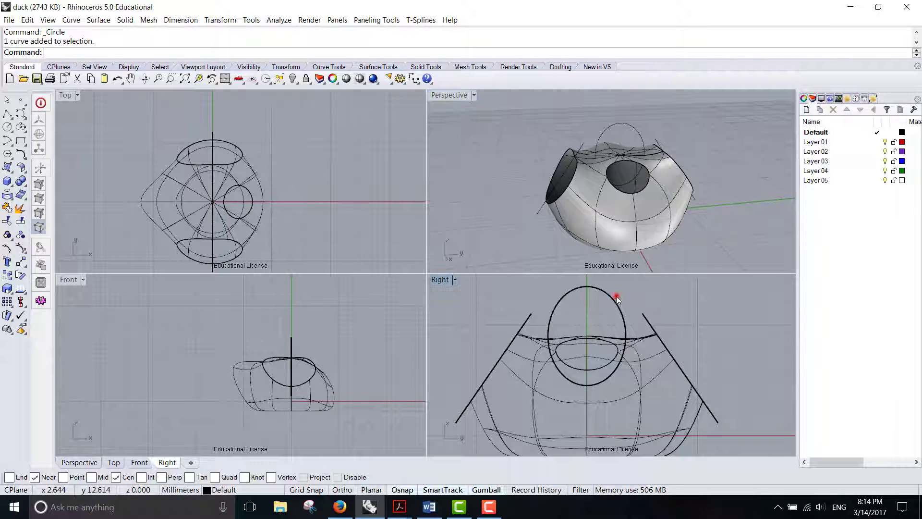
{"action": "left_click", "coordinate": [8, 223]}
{"action": "left_click", "coordinate": [556, 338]}
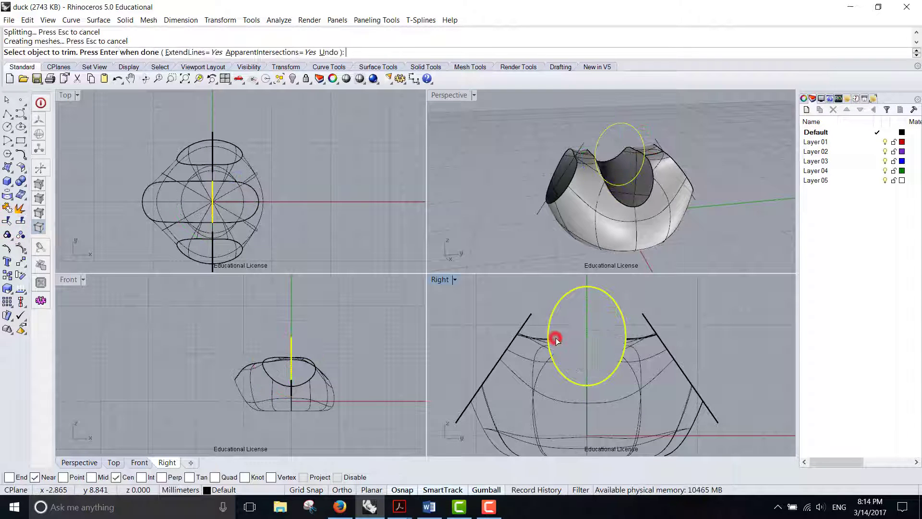
{"action": "right_click_drag", "start_coordinate": [722, 194], "coordinate": [632, 150]}
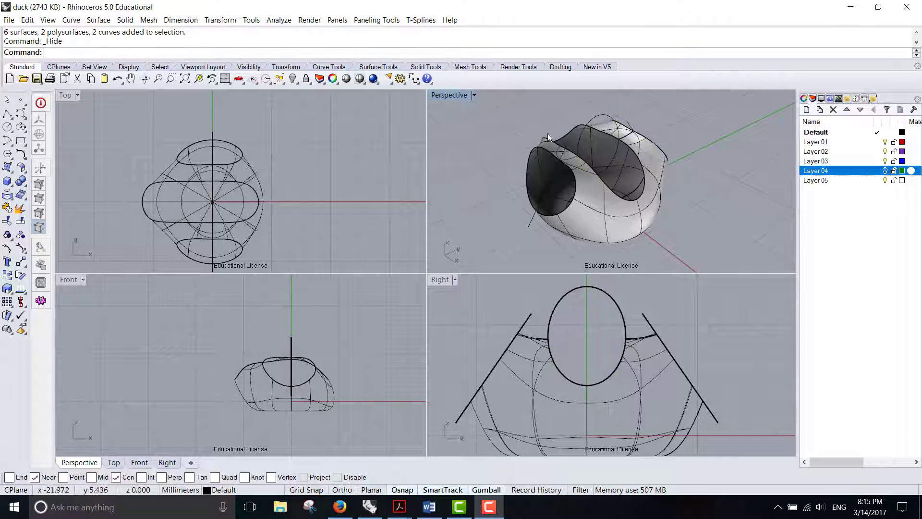
- Maximize the Perspective view and pick the trimmed duck body for Offset Surface
{"action": "double_click", "coordinate": [458, 98]}
{"action": "mouse_move", "coordinate": [593, 293]}
{"action": "right_mouse_down"}
{"action": "mouse_move", "coordinate": [601, 277]}
{"action": "mouse_move", "coordinate": [603, 296]}
{"action": "right_mouse_up"}
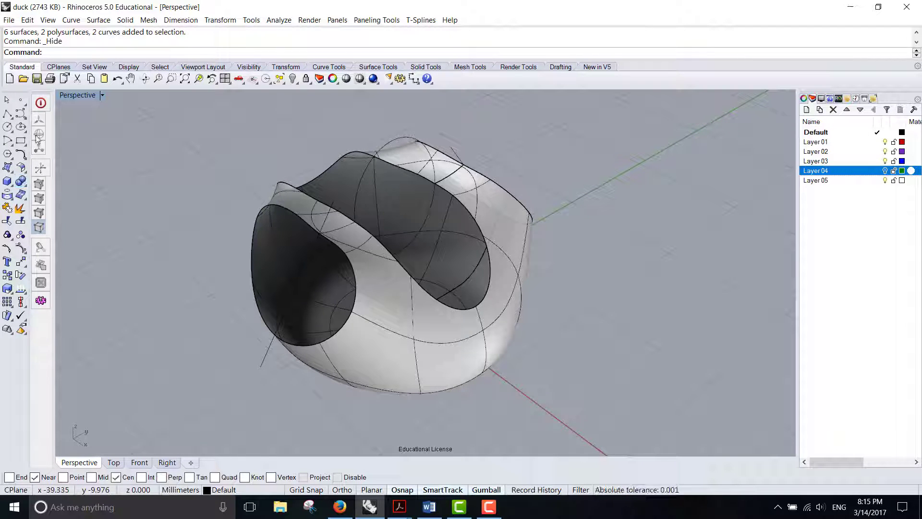
{"action": "left_click", "coordinate": [98, 20]}
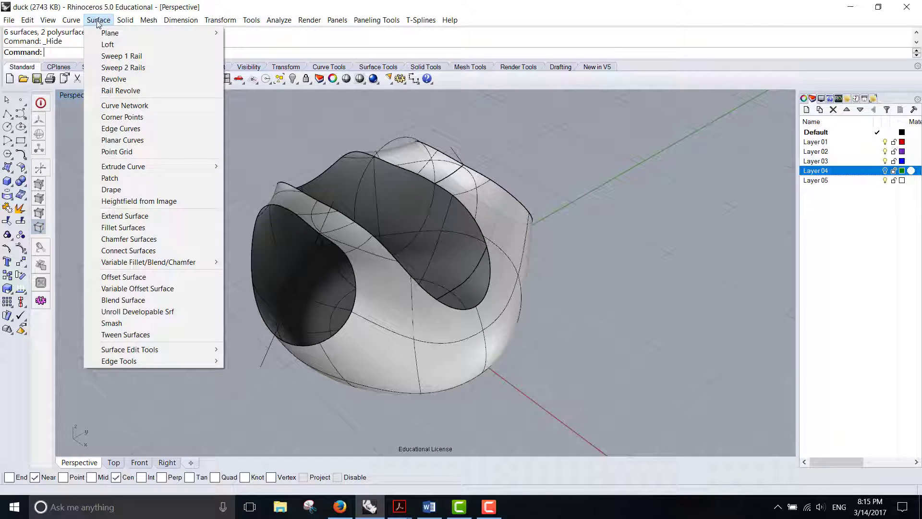
{"action": "left_click", "coordinate": [113, 278]}
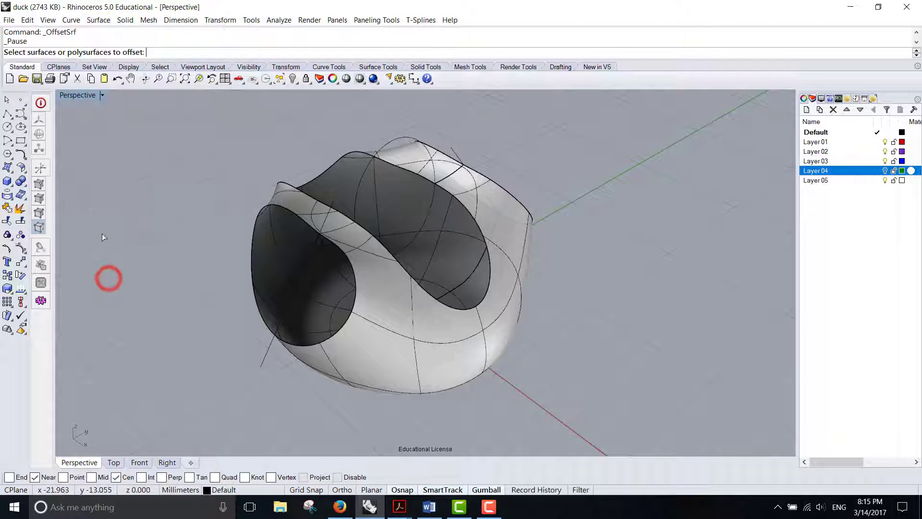
{"action": "left_click", "coordinate": [21, 169]}
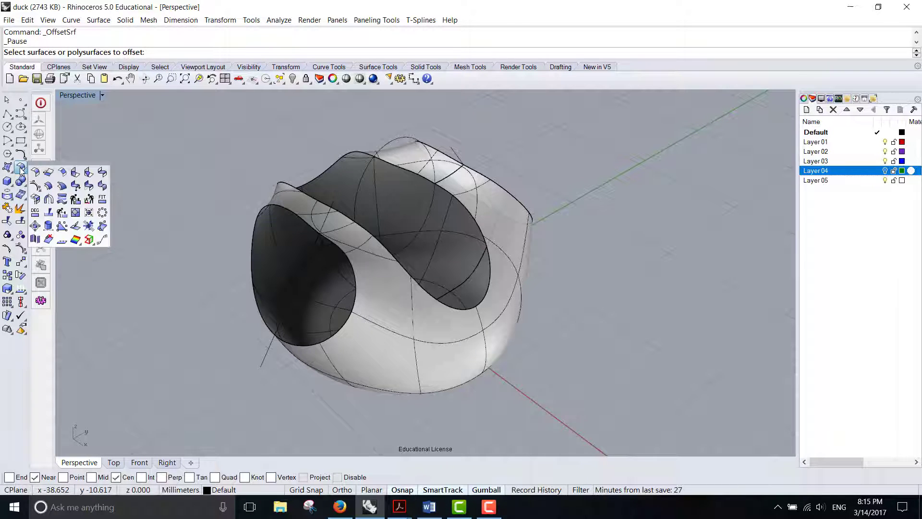
{"action": "left_click", "coordinate": [48, 187]}
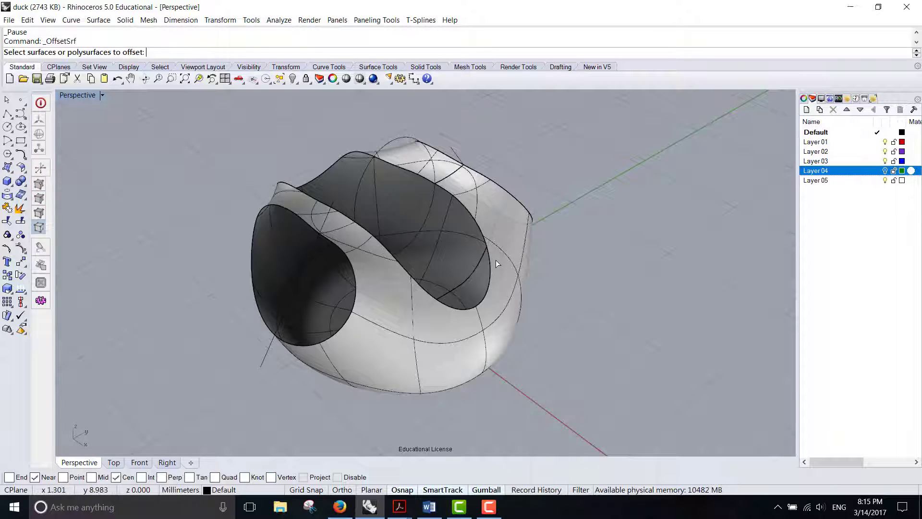
{"action": "left_click", "coordinate": [509, 255]}
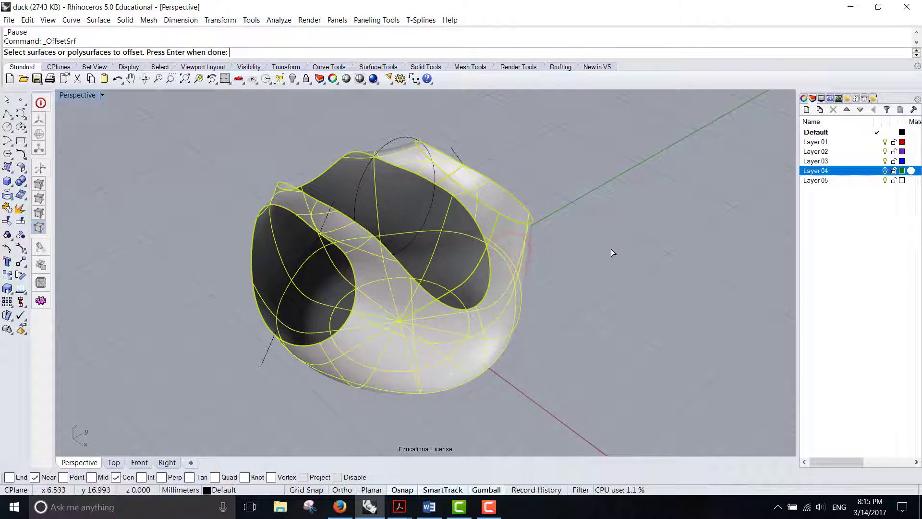
{"action": "key", "text": "Return"}
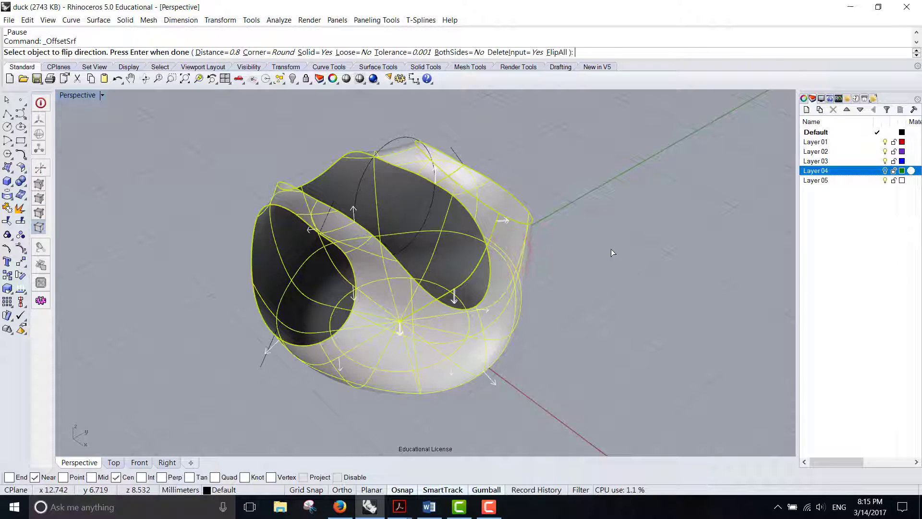
- Offset the body by 0.6 as a solid shell and orbit to inspect it
{"action": "left_click", "coordinate": [218, 52]}
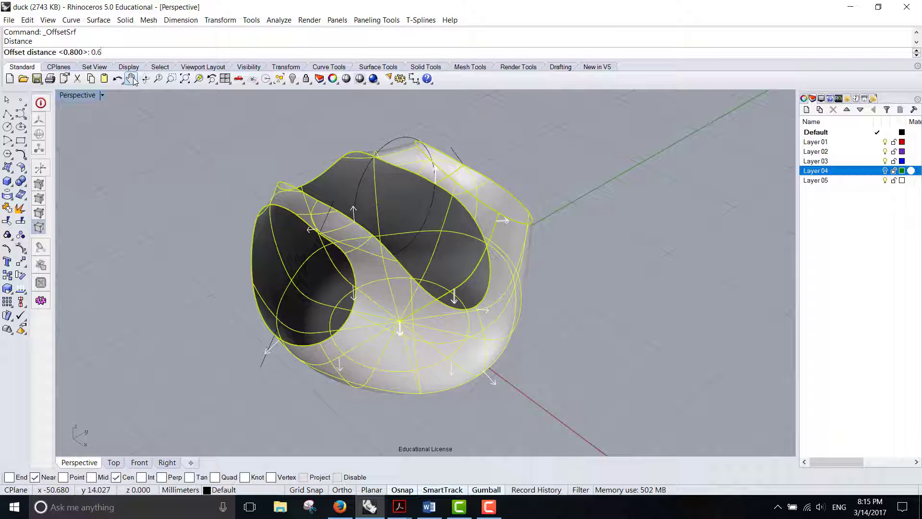
{"action": "key", "text": "Return"}
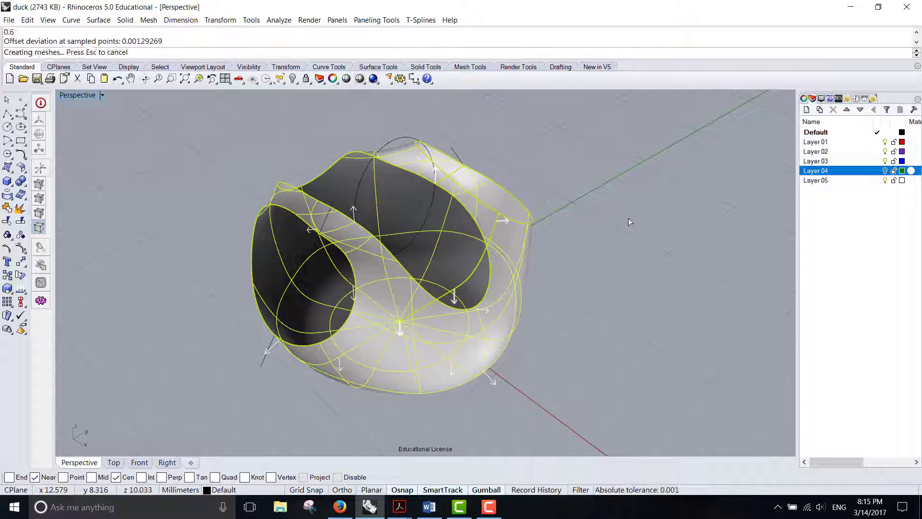
{"action": "key", "text": "Return"}
{"action": "left_click", "coordinate": [628, 267]}
{"action": "right_click_drag", "start_coordinate": [630, 267], "coordinate": [363, 42]}
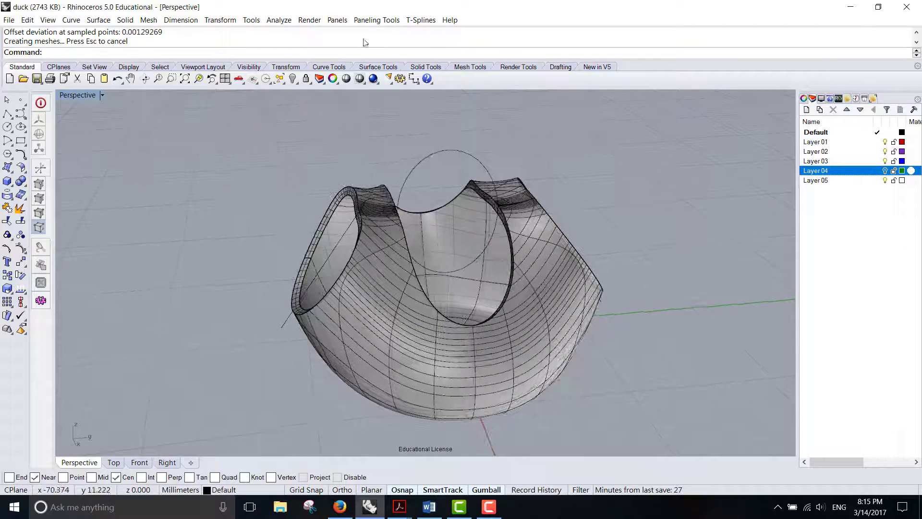
- Show the hidden head, beak, eye and body again, and set the shirt polysurface's display colour to Red
{"action": "right_click", "coordinate": [293, 79]}
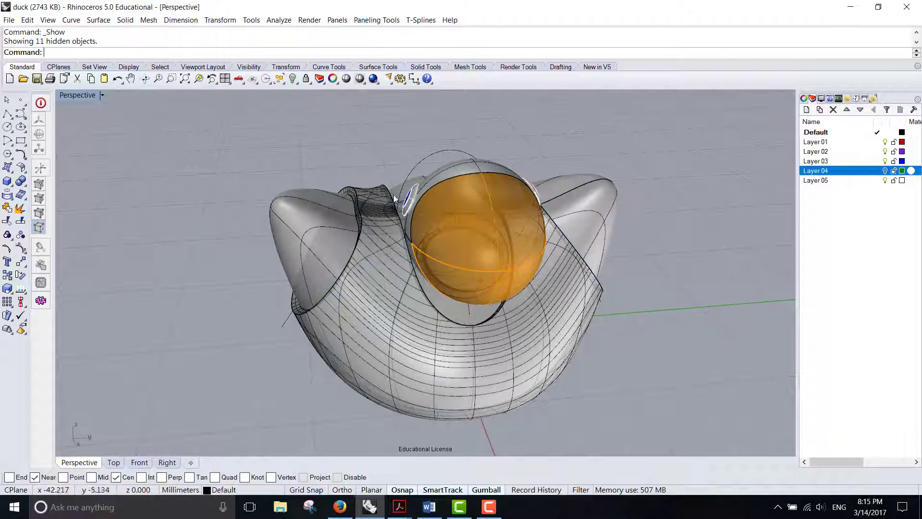
{"action": "right_click_drag", "start_coordinate": [664, 187], "coordinate": [568, 276]}
{"action": "left_click", "coordinate": [568, 274]}
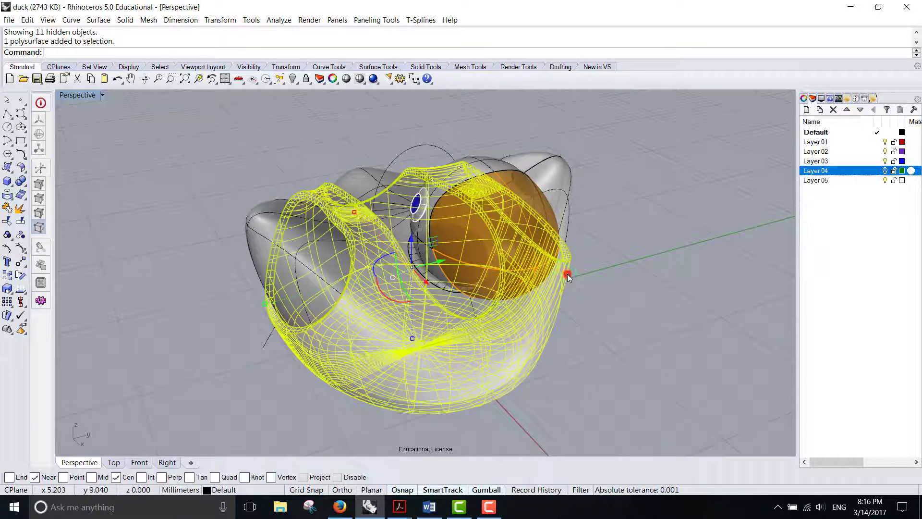
{"action": "left_click", "coordinate": [804, 99]}
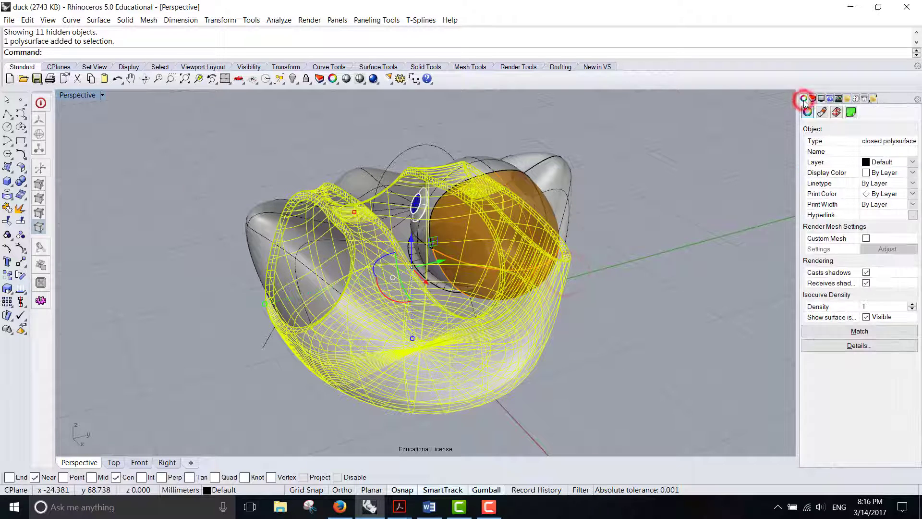
{"action": "left_click", "coordinate": [897, 173]}
{"action": "left_click", "coordinate": [883, 218]}
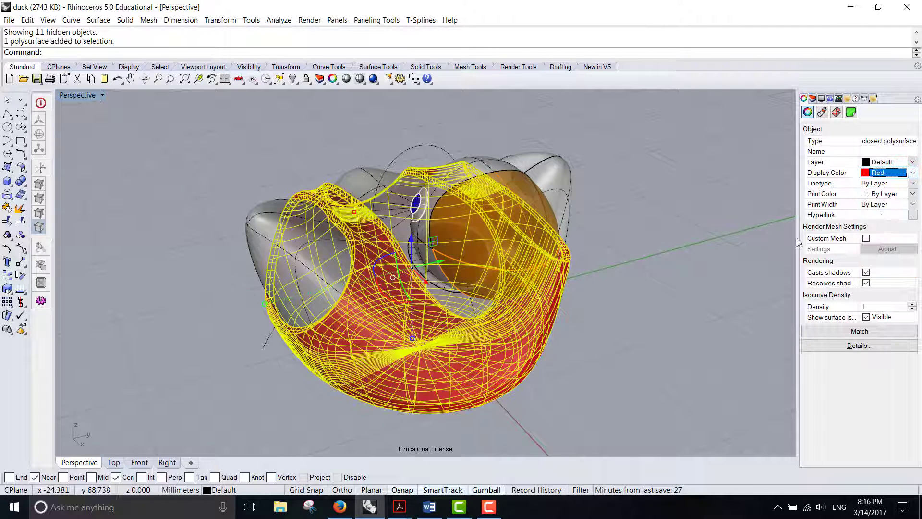
{"action": "left_click", "coordinate": [747, 239]}
{"action": "right_click_drag", "start_coordinate": [747, 239], "coordinate": [685, 252]}
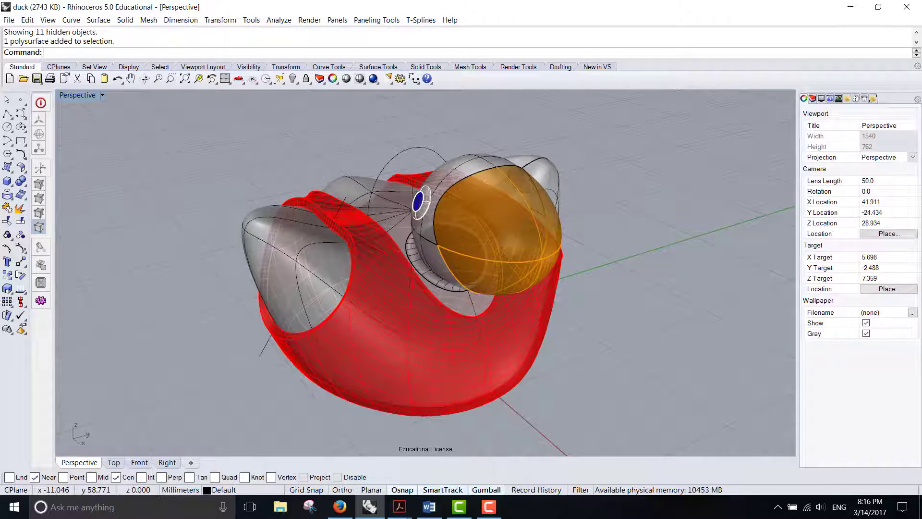
{"action": "right_click_drag", "start_coordinate": [624, 238], "coordinate": [637, 273]}
{"action": "scroll", "coordinate": [497, 293], "scroll_direction": "up", "scroll_amount": 6}
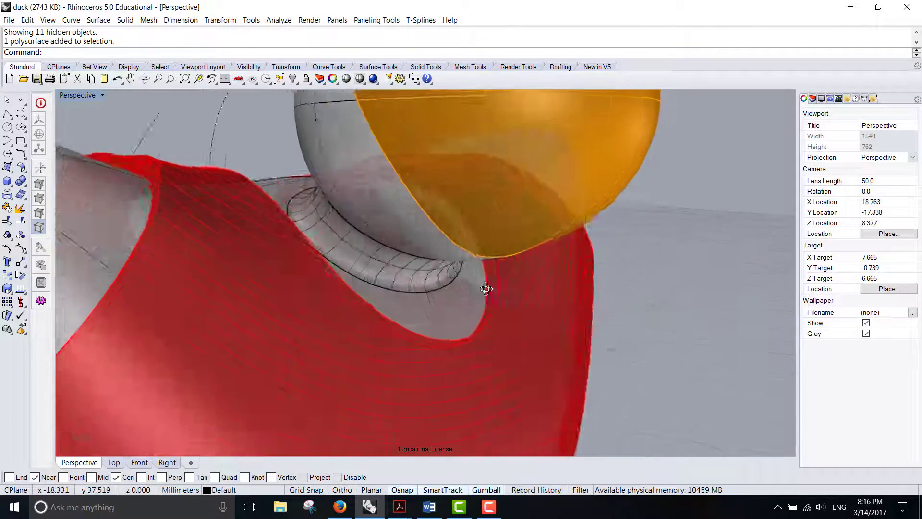
- Make Layer 02 the current layer
{"action": "right_click_drag", "start_coordinate": [482, 289], "coordinate": [500, 288]}
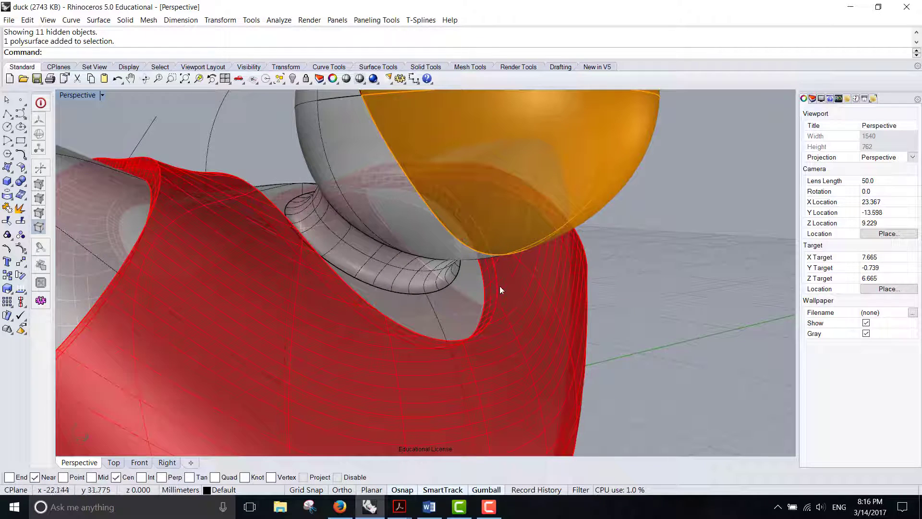
{"action": "left_click", "coordinate": [812, 99]}
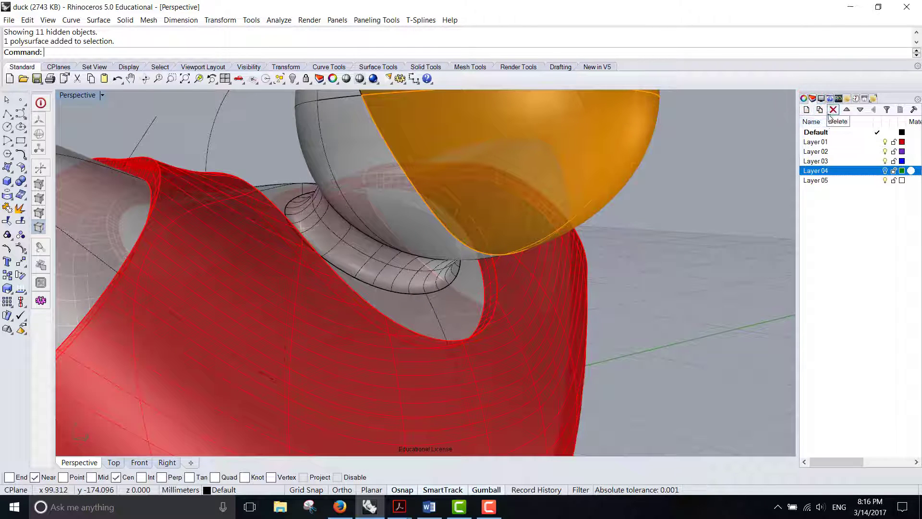
{"action": "double_click", "coordinate": [840, 152]}
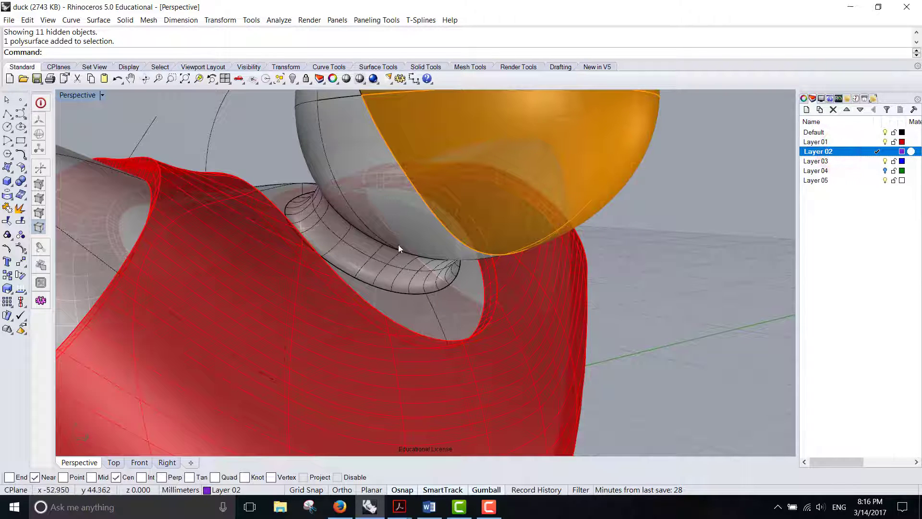
- Extract a ring isocurve around the duck's neck surface, with object snap turned off
{"action": "right_click_drag", "start_coordinate": [390, 260], "coordinate": [379, 263]}
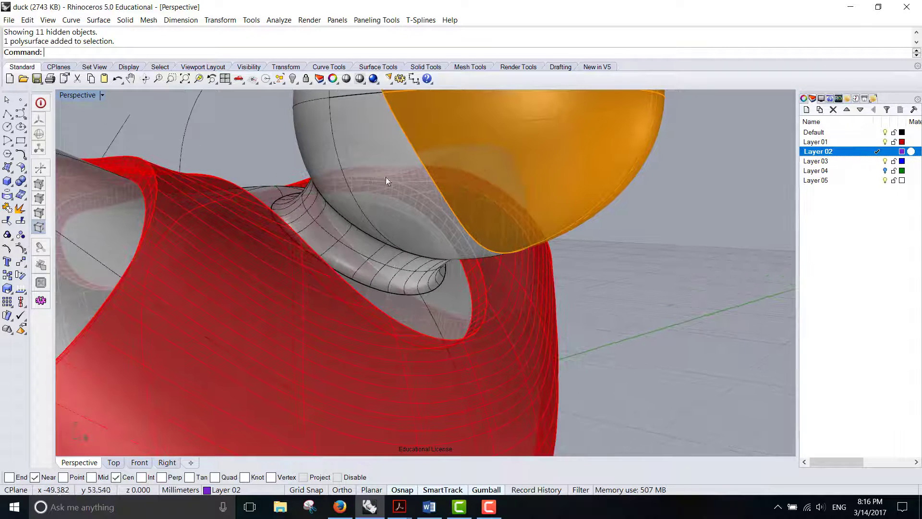
{"action": "left_click", "coordinate": [70, 20]}
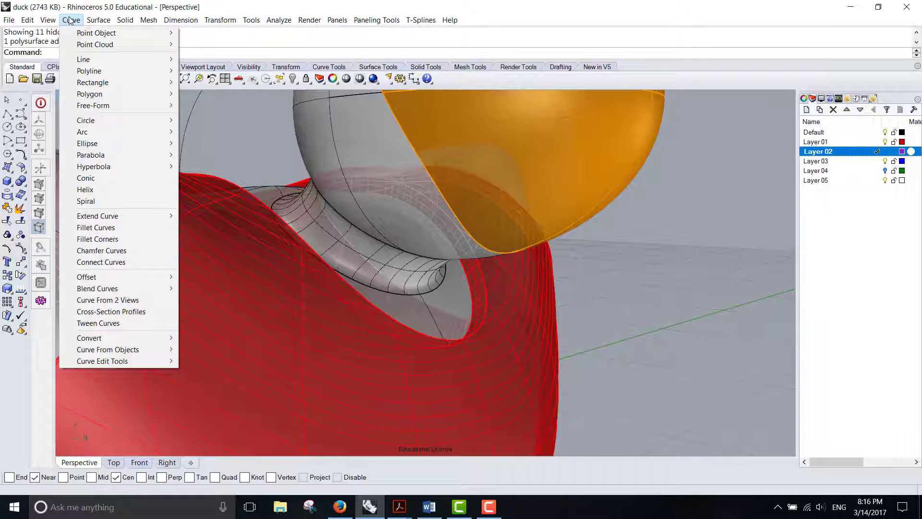
{"action": "mouse_move", "coordinate": [99, 354]}
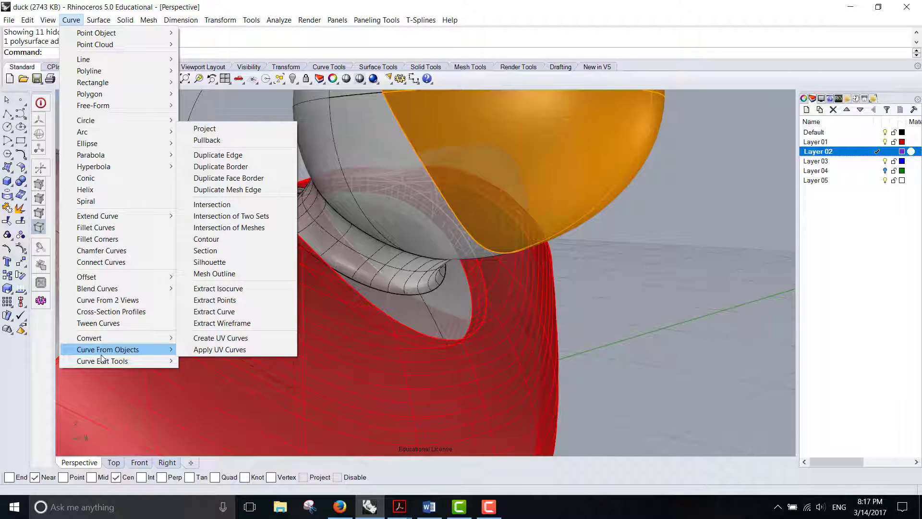
{"action": "left_click", "coordinate": [247, 289]}
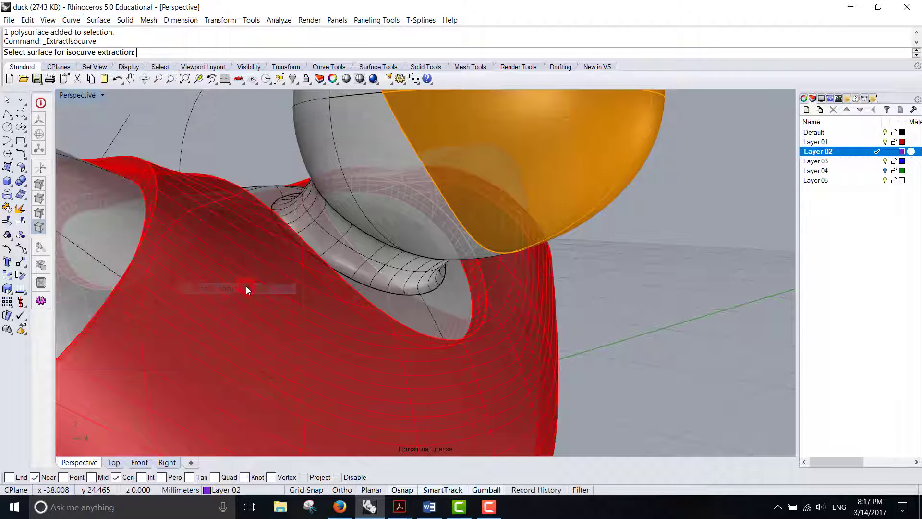
{"action": "left_click", "coordinate": [376, 253]}
{"action": "scroll", "coordinate": [391, 254], "scroll_direction": "up", "scroll_amount": 3}
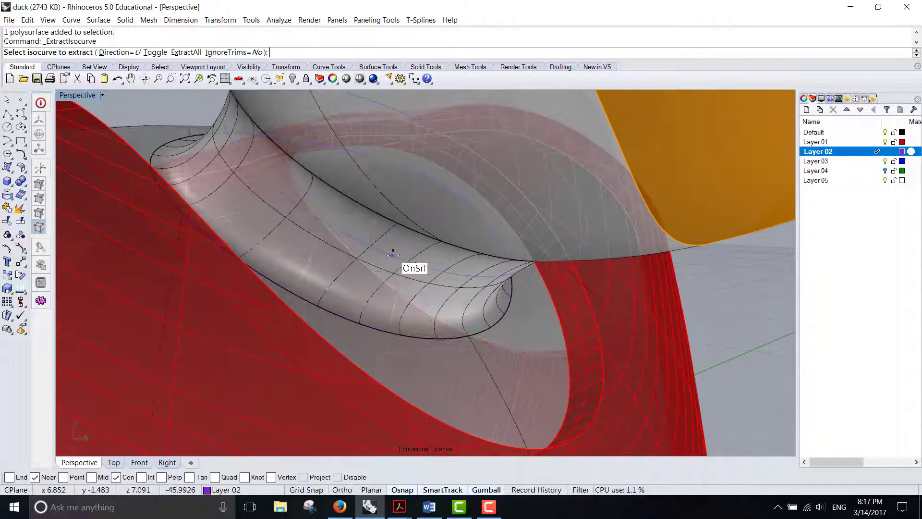
{"action": "scroll", "coordinate": [384, 254], "scroll_direction": "up", "scroll_amount": 2}
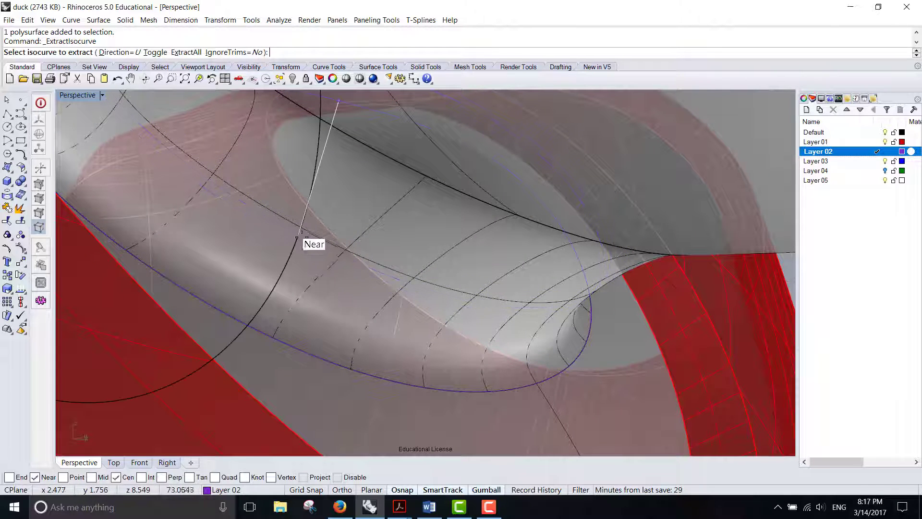
{"action": "left_click", "coordinate": [299, 227]}
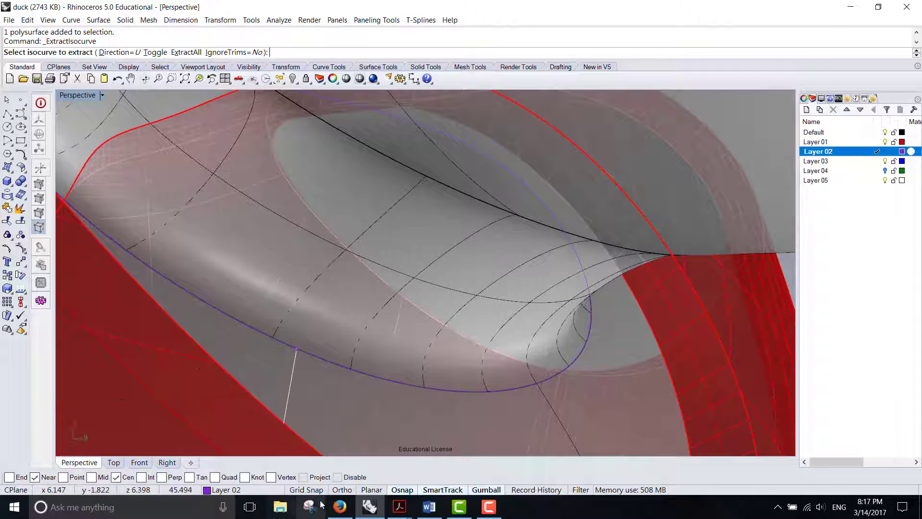
{"action": "left_click", "coordinate": [337, 477]}
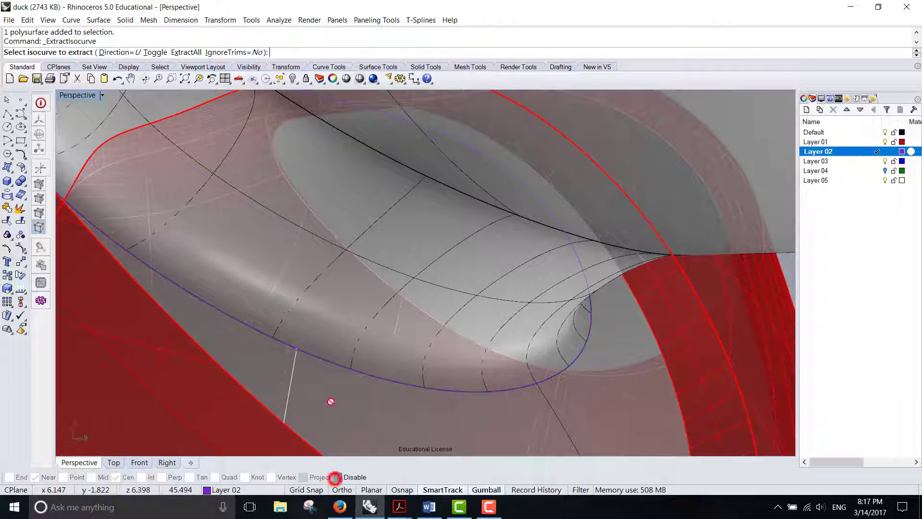
{"action": "left_click", "coordinate": [321, 239]}
{"action": "key", "text": "Return"}
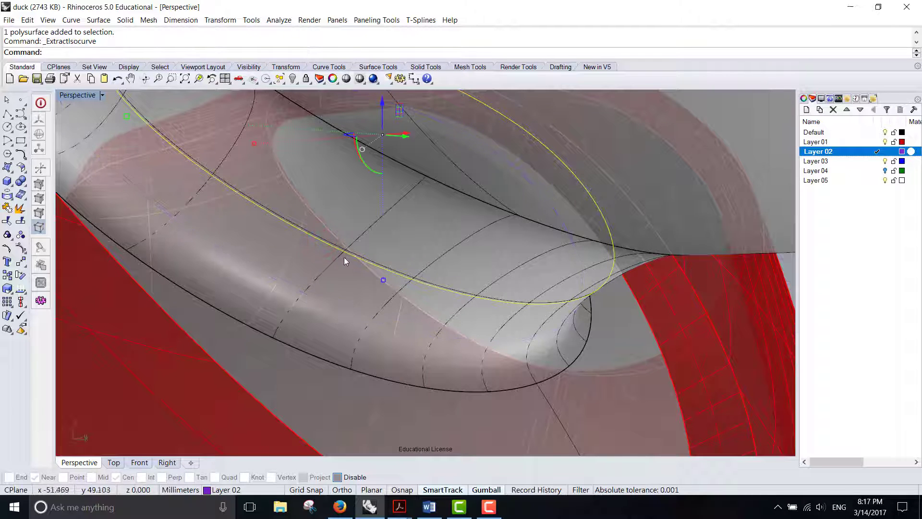
- Orbit the Perspective view to show the new neck isocurve and bring up the Solid primitives flyout
{"action": "right_click_drag", "start_coordinate": [389, 252], "coordinate": [514, 362]}
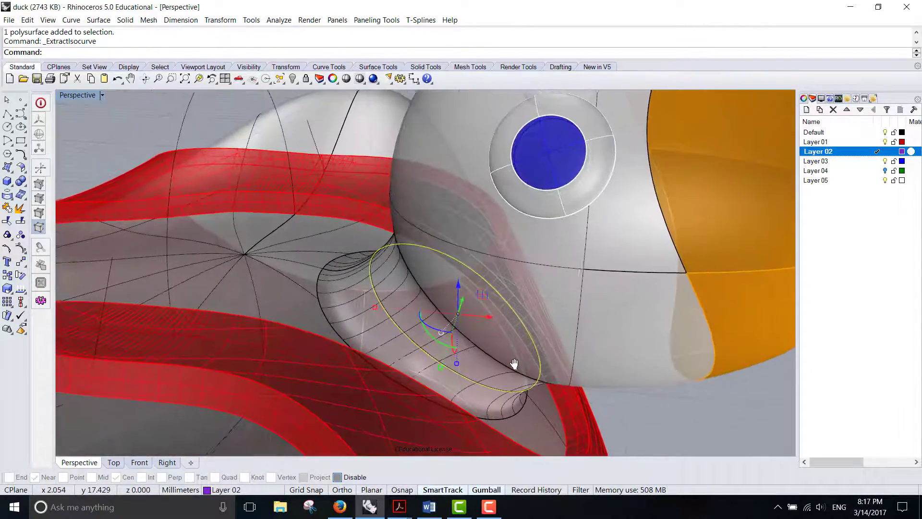
{"action": "left_click", "coordinate": [7, 181]}
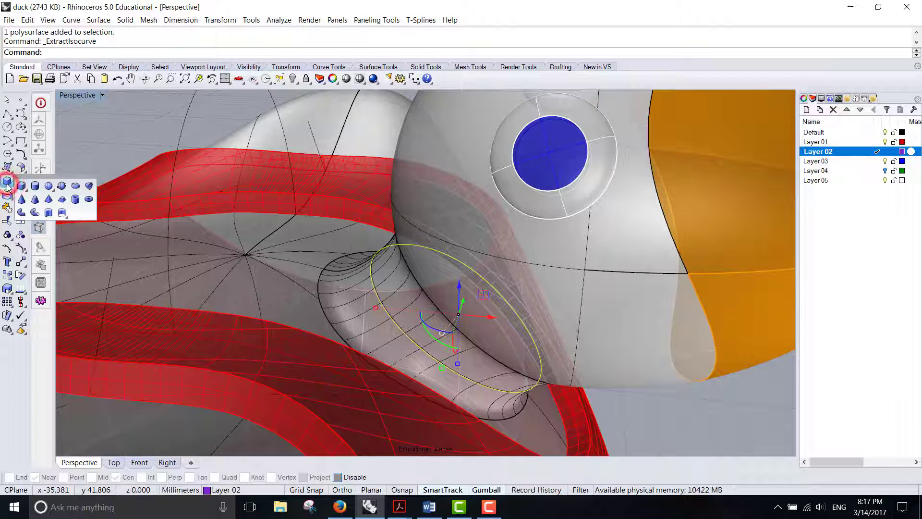
- With Osnap back on, draw a small sphere by diameter at the neck isocurve, restoring the four viewports
{"action": "left_click", "coordinate": [62, 186]}
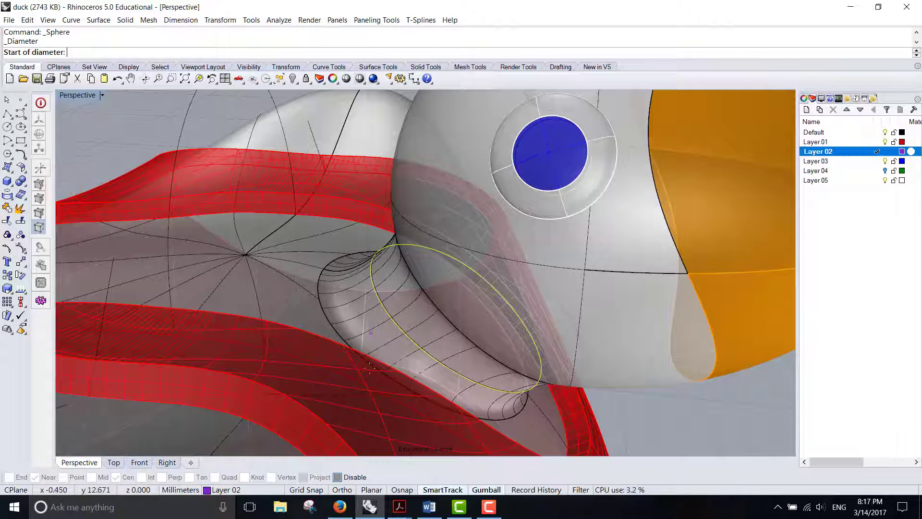
{"action": "left_click", "coordinate": [338, 477]}
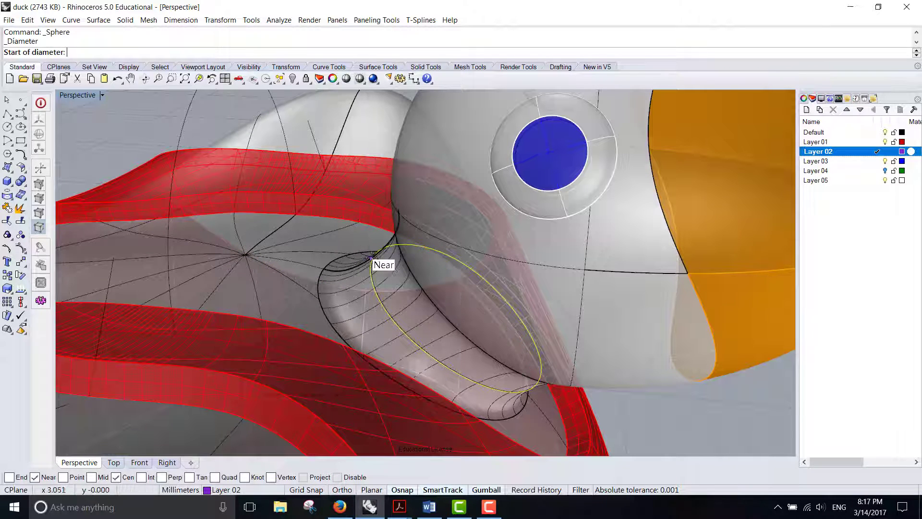
{"action": "scroll", "coordinate": [373, 257], "scroll_direction": "up", "scroll_amount": 3}
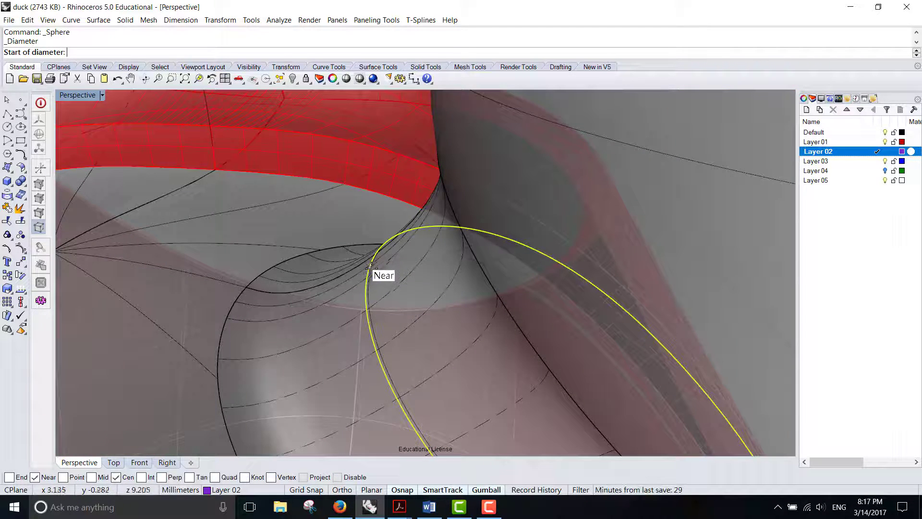
{"action": "left_click", "coordinate": [373, 263]}
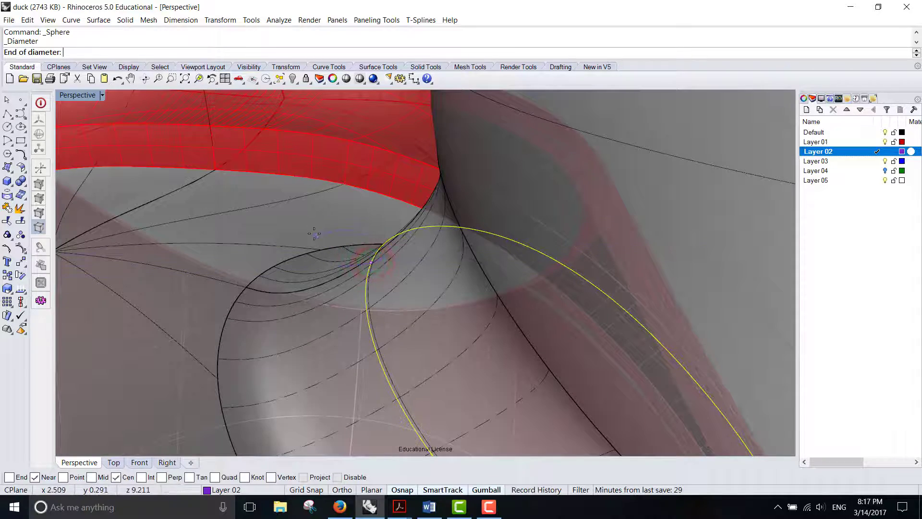
{"action": "double_click", "coordinate": [73, 96]}
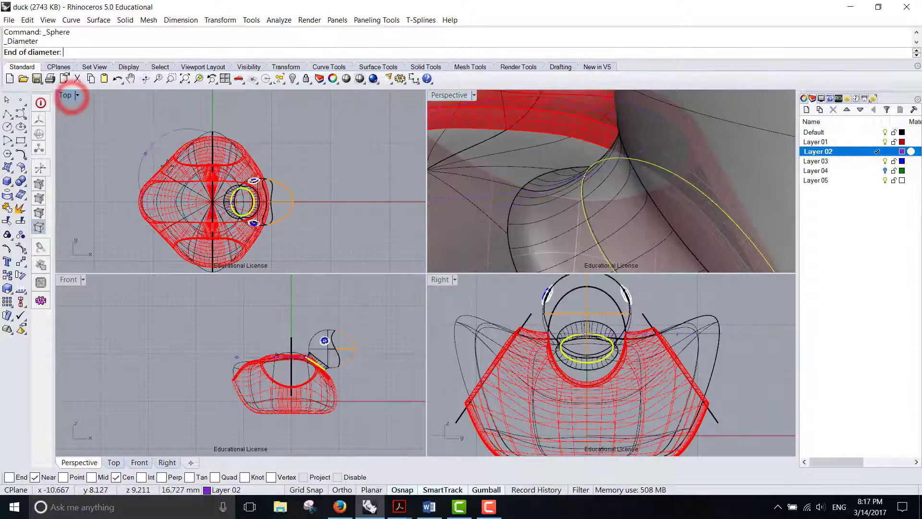
{"action": "scroll", "coordinate": [225, 207], "scroll_direction": "up", "scroll_amount": 5}
{"action": "scroll", "coordinate": [225, 207], "scroll_direction": "up", "scroll_amount": 5}
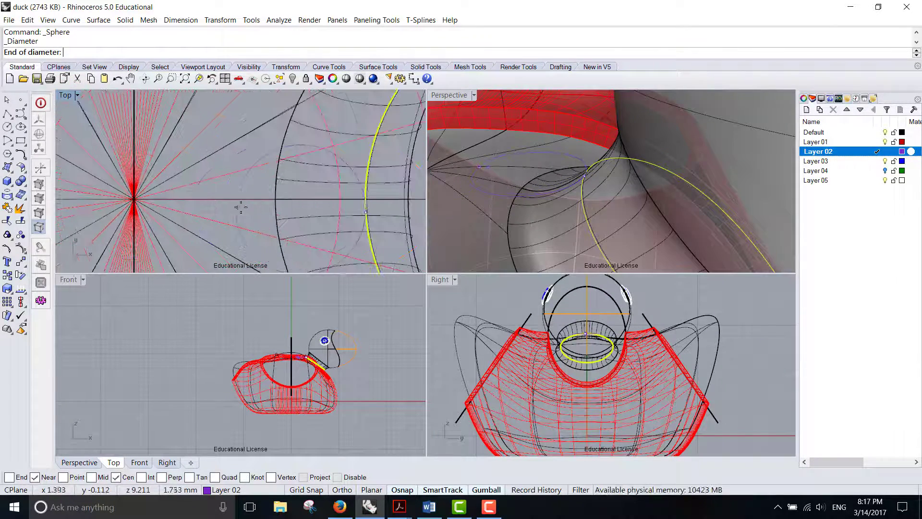
{"action": "left_click", "coordinate": [295, 206]}
- Pan the Top view toward the neck and select the neck polysurface
{"action": "right_click_drag", "start_coordinate": [366, 191], "coordinate": [355, 165]}
{"action": "scroll", "coordinate": [323, 340], "scroll_direction": "up", "scroll_amount": 6}
{"action": "scroll", "coordinate": [323, 340], "scroll_direction": "down", "scroll_amount": 3}
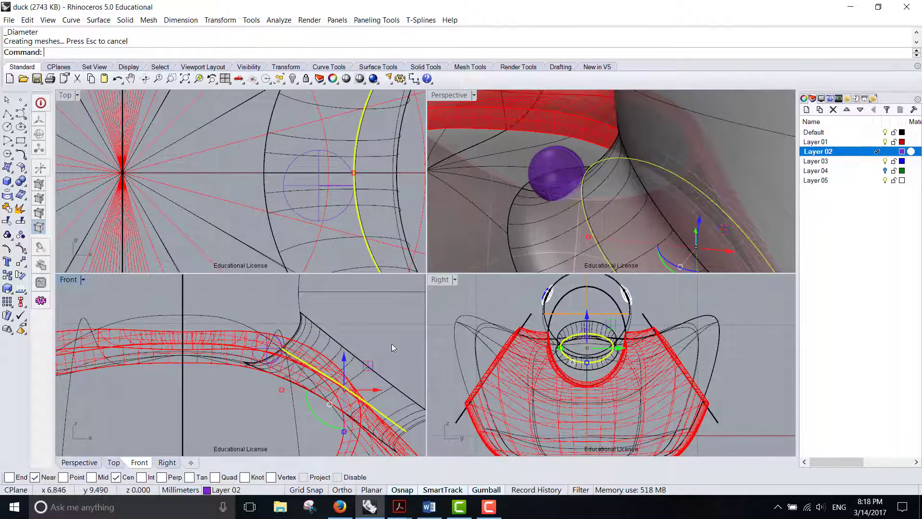
{"action": "left_click", "coordinate": [266, 338]}
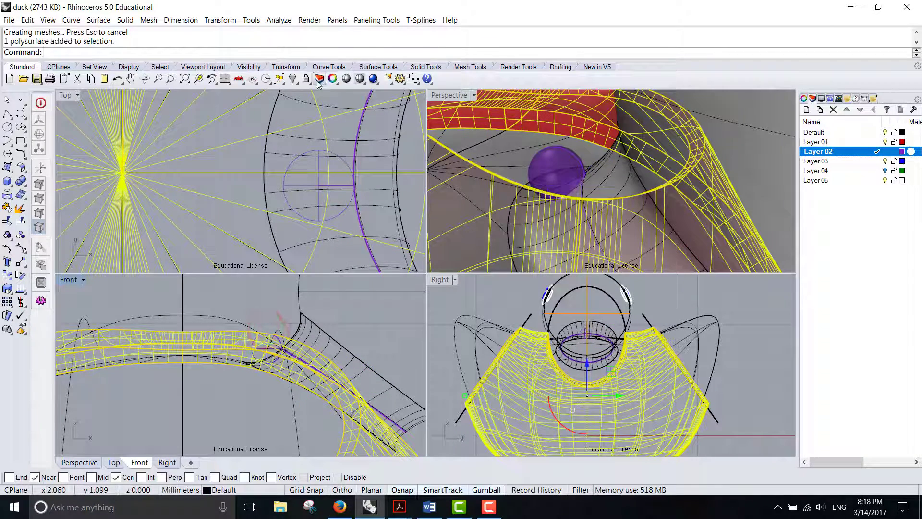
- Hide the neck polysurface and nudge the purple sphere onto the neck curve with the gumball
{"action": "left_click", "coordinate": [292, 79]}
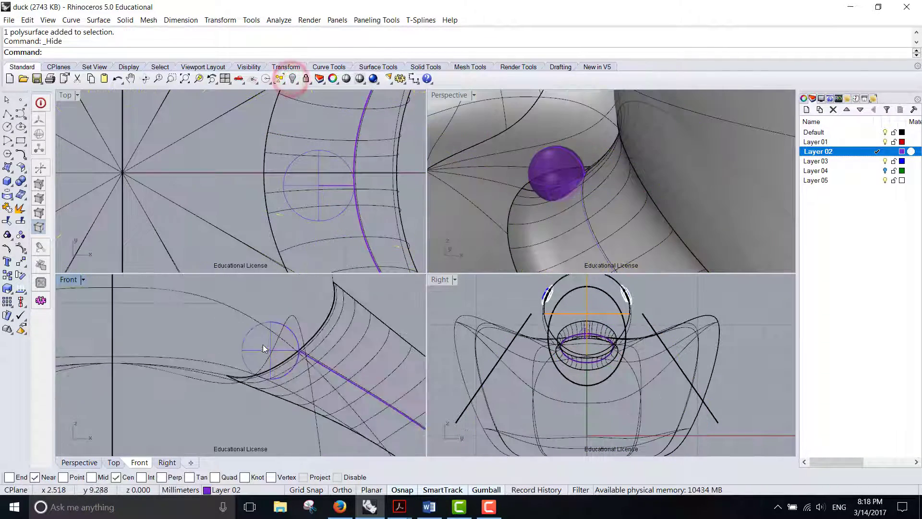
{"action": "scroll", "coordinate": [282, 305], "scroll_direction": "up", "scroll_amount": 2}
{"action": "left_click", "coordinate": [263, 320]}
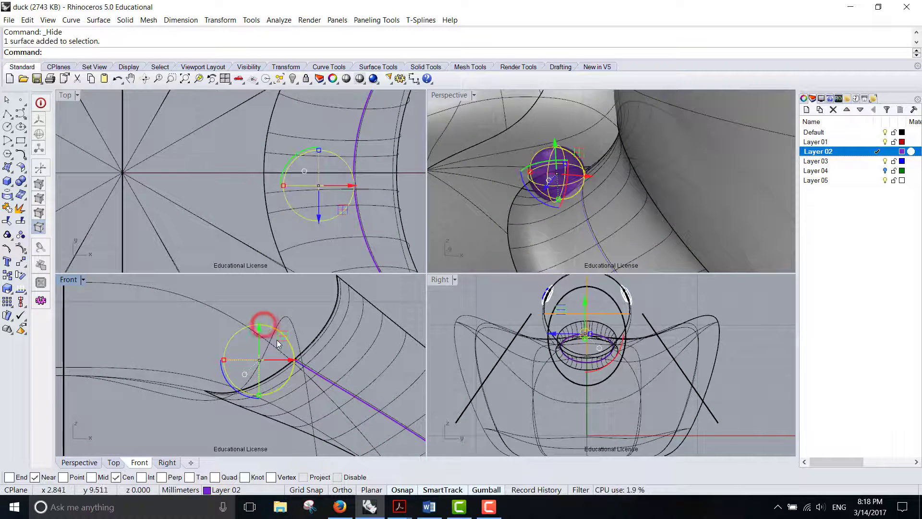
{"action": "left_click_drag", "start_coordinate": [277, 343], "coordinate": [294, 307]}
{"action": "left_click", "coordinate": [242, 297]}
- Maximize the Perspective view and zoom in close on the duck's neck
{"action": "right_click_drag", "start_coordinate": [556, 181], "coordinate": [504, 135]}
{"action": "double_click", "coordinate": [438, 95]}
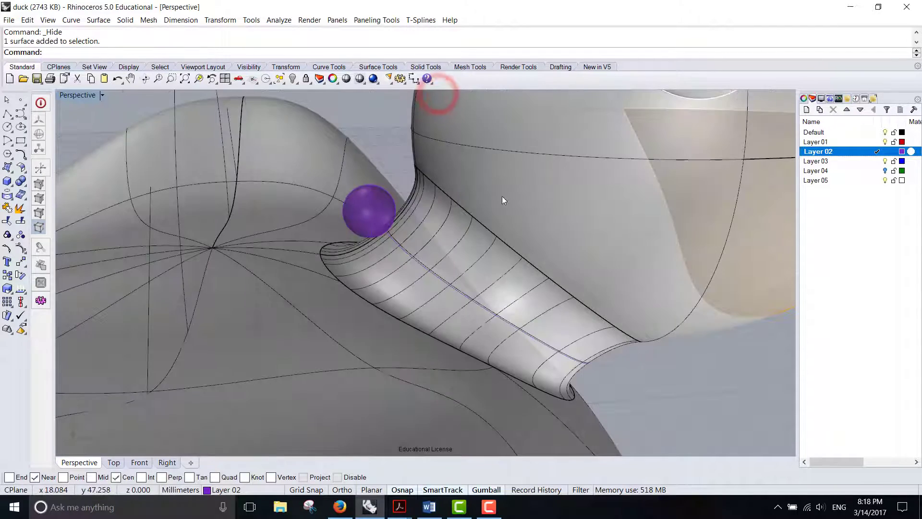
{"action": "right_click_drag", "start_coordinate": [503, 196], "coordinate": [428, 207]}
{"action": "scroll", "coordinate": [428, 208], "scroll_direction": "up", "scroll_amount": 2}
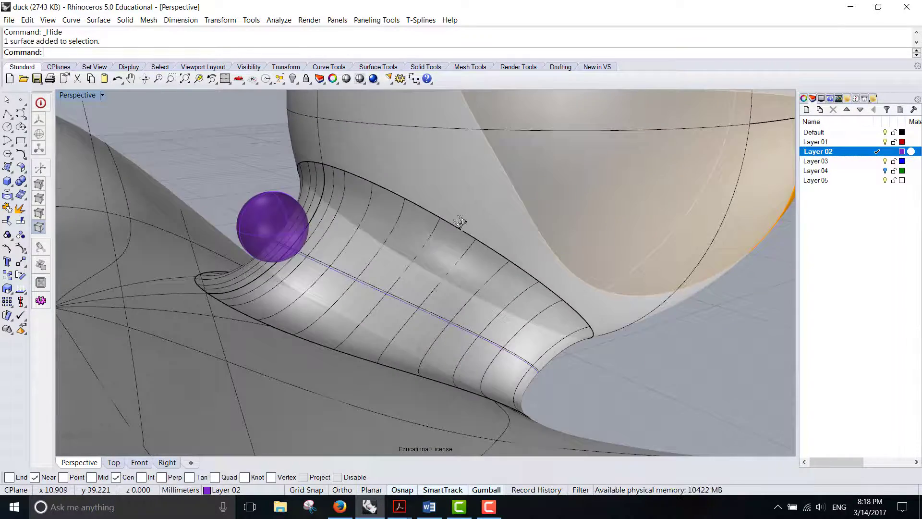
{"action": "right_click_drag", "start_coordinate": [432, 183], "coordinate": [407, 153]}
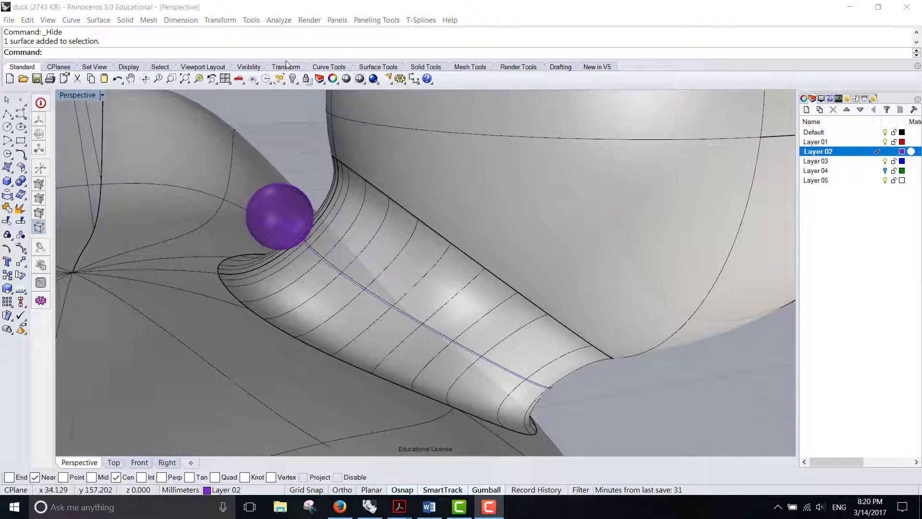
- Array the purple sphere along the neck isocurve with Array Along Curve, creating about 30 copies
{"action": "left_click", "coordinate": [229, 20]}
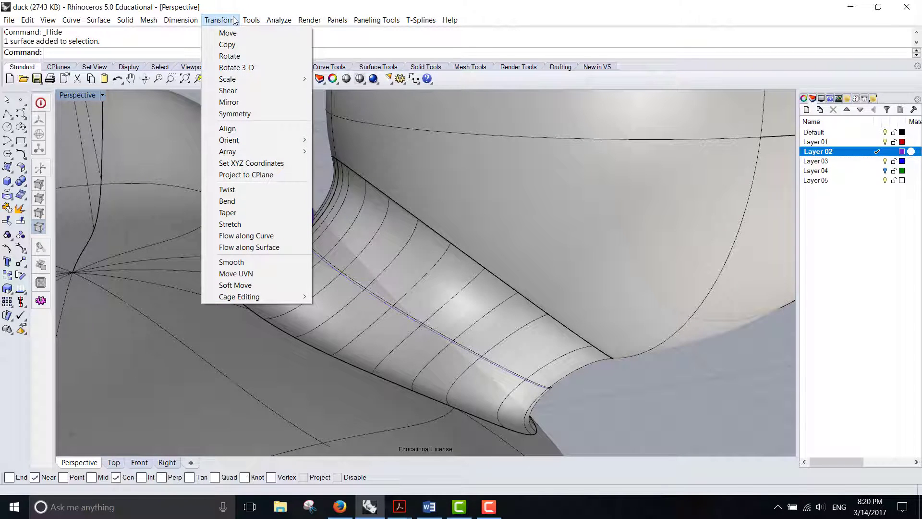
{"action": "mouse_move", "coordinate": [254, 154]}
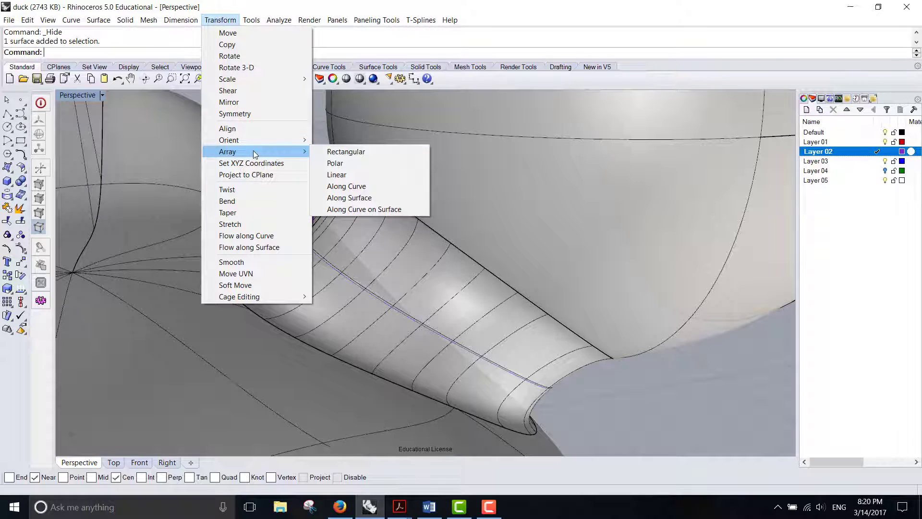
{"action": "left_click", "coordinate": [379, 187]}
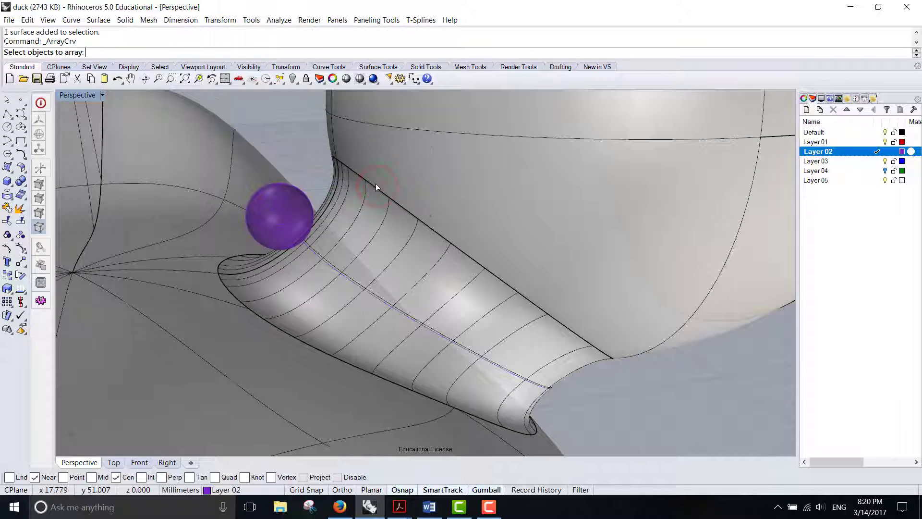
{"action": "left_click", "coordinate": [302, 192]}
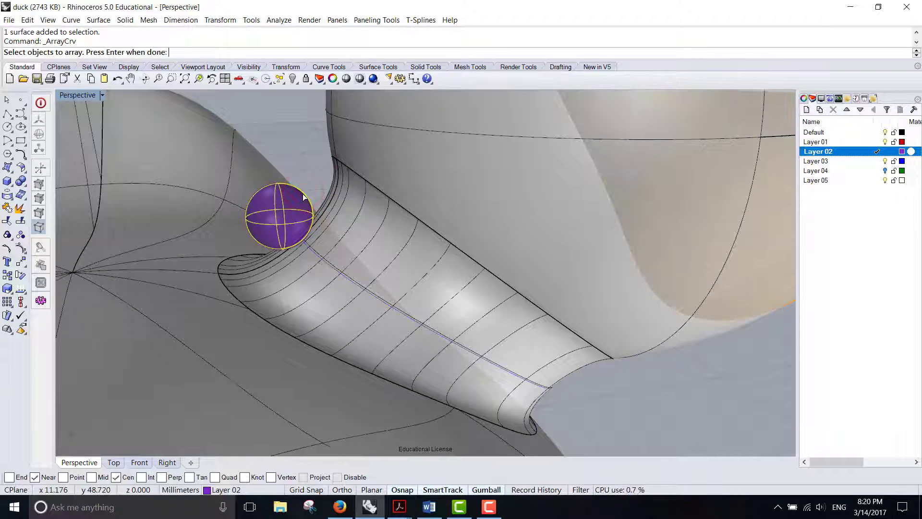
{"action": "key", "text": "Return"}
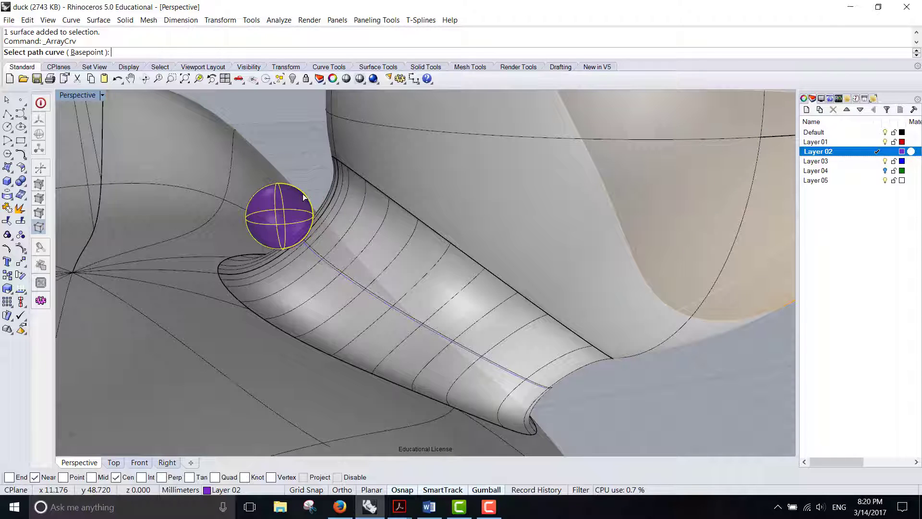
{"action": "left_click", "coordinate": [311, 249]}
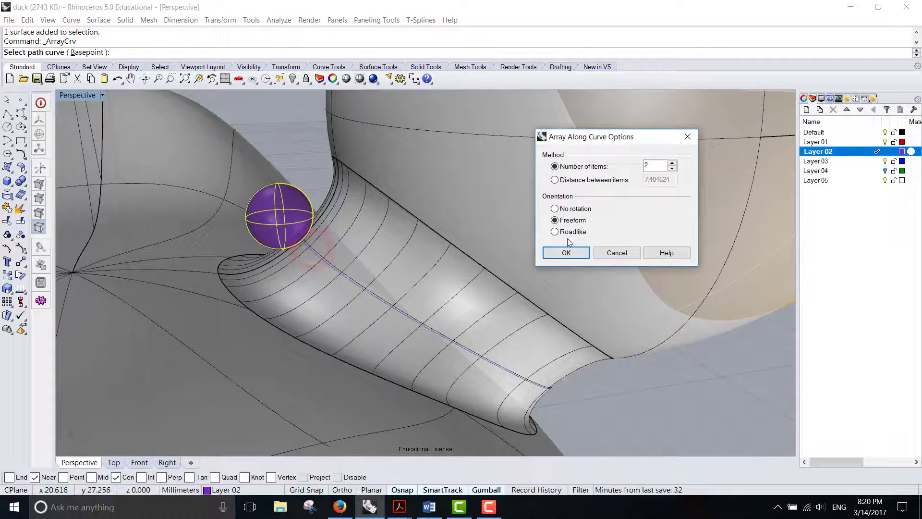
{"action": "double_click", "coordinate": [653, 166]}
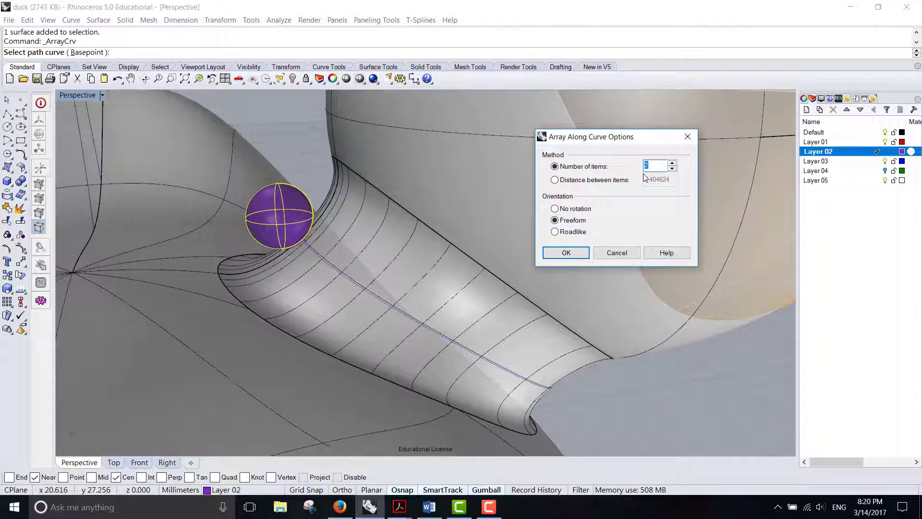
{"action": "key", "text": "Return"}
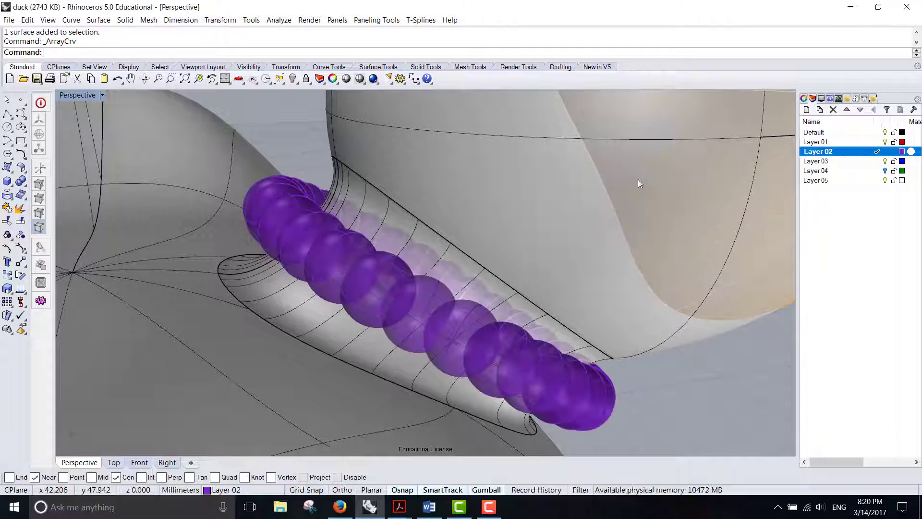
{"action": "right_click_drag", "start_coordinate": [544, 327], "coordinate": [663, 399]}
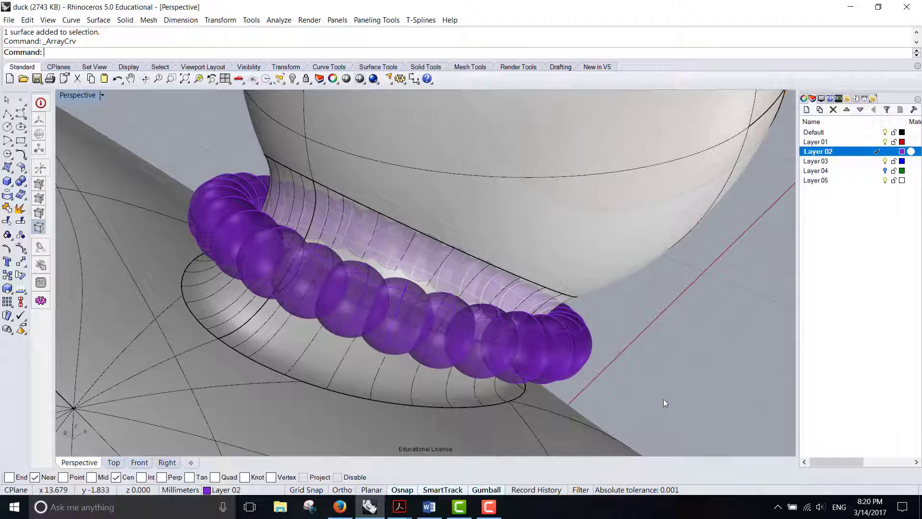
- Undo the 30-sphere array and cancel the repeated array command
{"action": "right_click", "coordinate": [664, 398]}
{"action": "key", "text": "ctrl+z"}
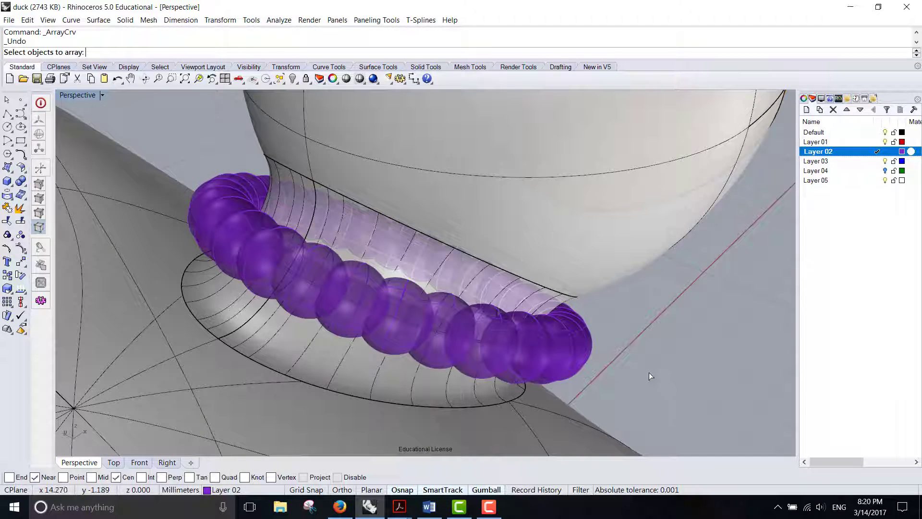
{"action": "key", "text": "ctrl+z"}
{"action": "right_click", "coordinate": [649, 356]}
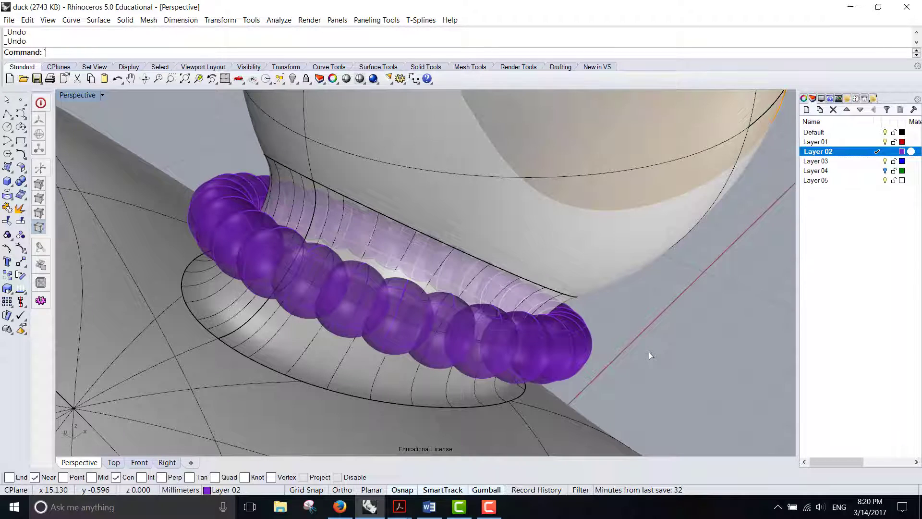
- Restart Array Along Curve with both the sphere and neck curve picked, then cancel it
{"action": "right_click", "coordinate": [357, 289]}
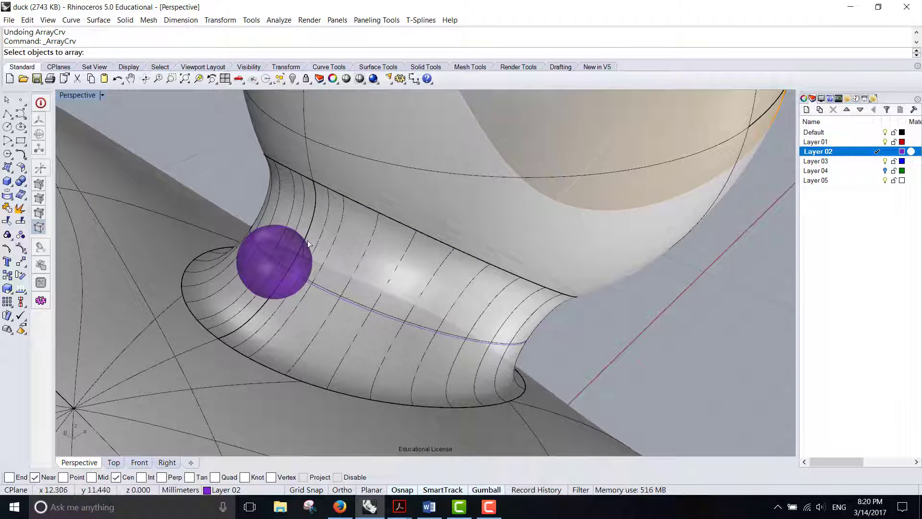
{"action": "left_click", "coordinate": [311, 255]}
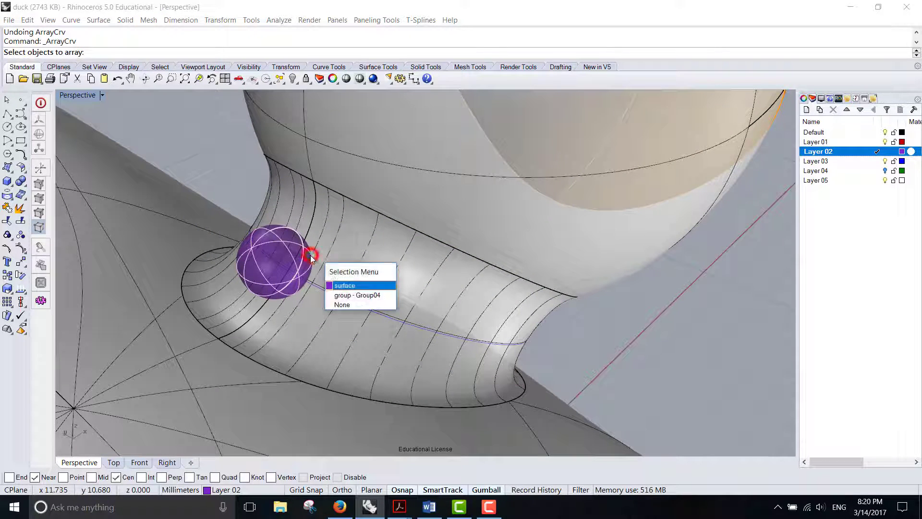
{"action": "left_click", "coordinate": [340, 285]}
{"action": "left_click", "coordinate": [333, 293]}
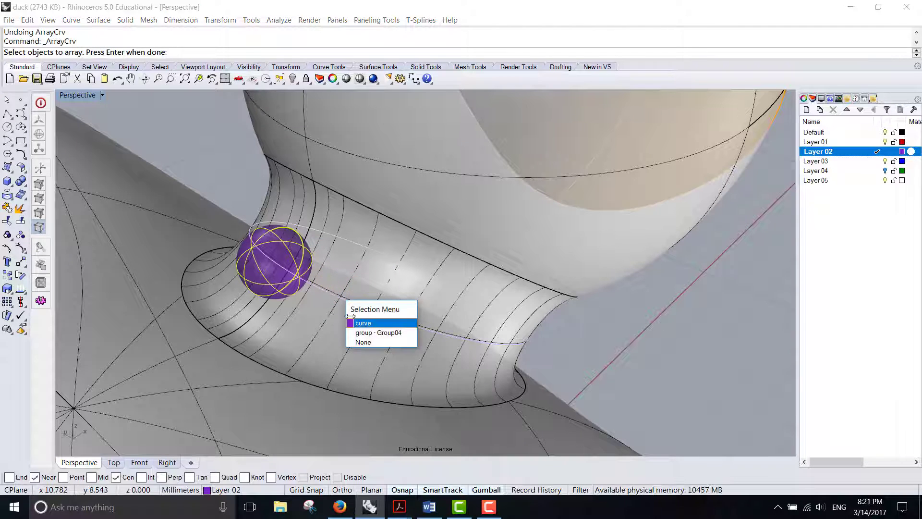
{"action": "left_click", "coordinate": [360, 325]}
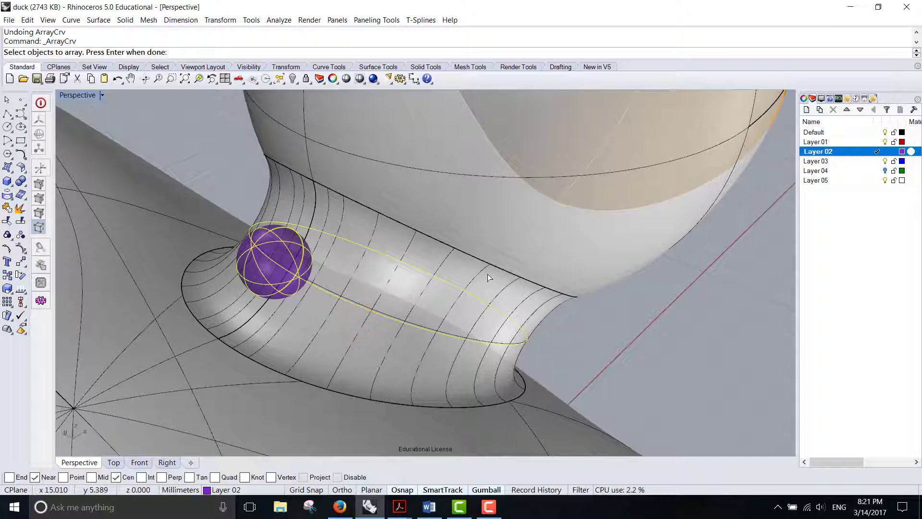
{"action": "key", "text": "Return"}
{"action": "key", "text": "Escape"}
- Array the sphere surface along the neck curve with 20 items
{"action": "left_click", "coordinate": [311, 255]}
{"action": "left_click", "coordinate": [338, 286]}
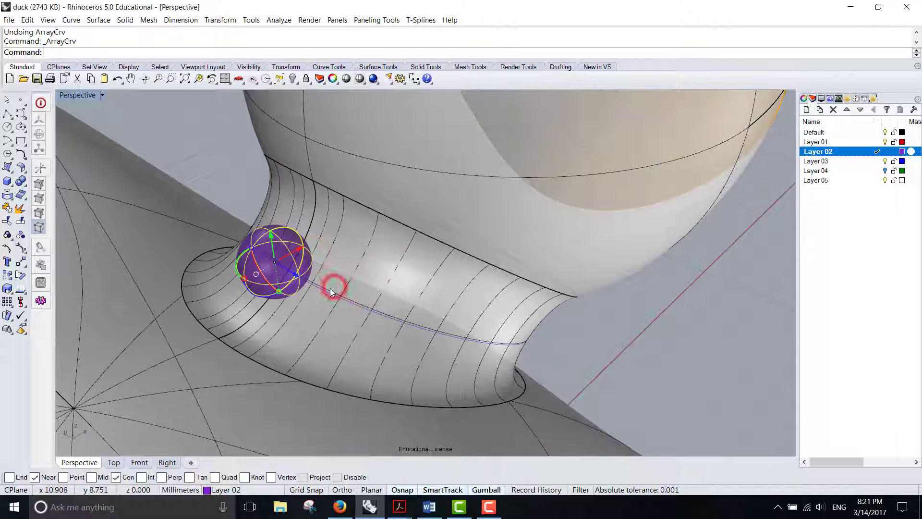
{"action": "key", "text": "Return"}
{"action": "left_click", "coordinate": [329, 292]}
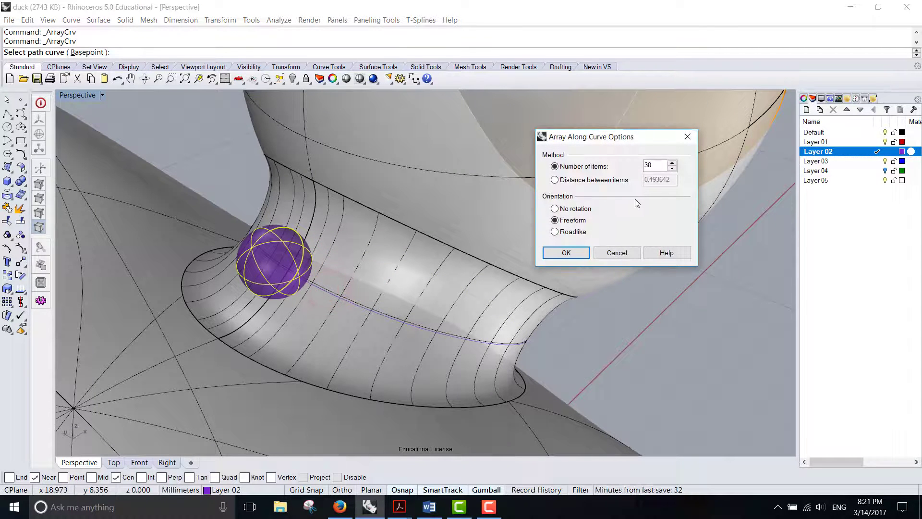
{"action": "double_click", "coordinate": [659, 166]}
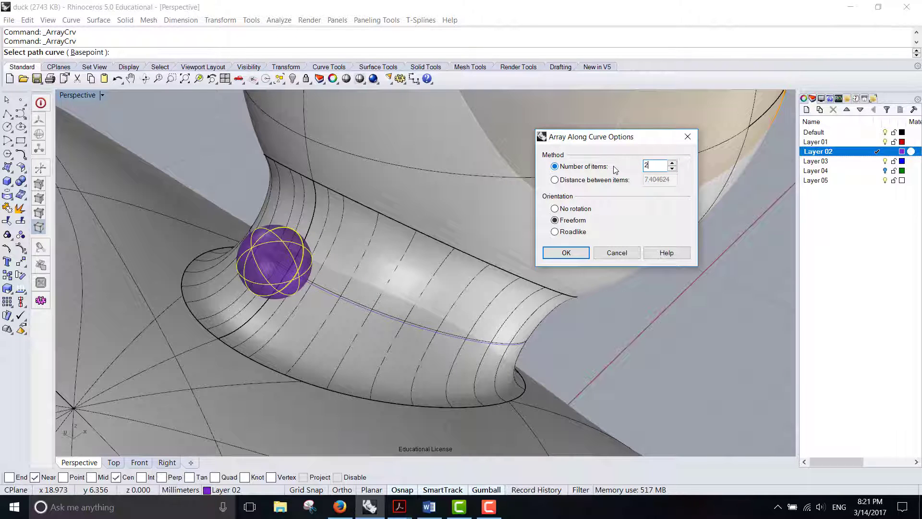
{"action": "type", "text": "20"}
{"action": "key", "text": "Return"}
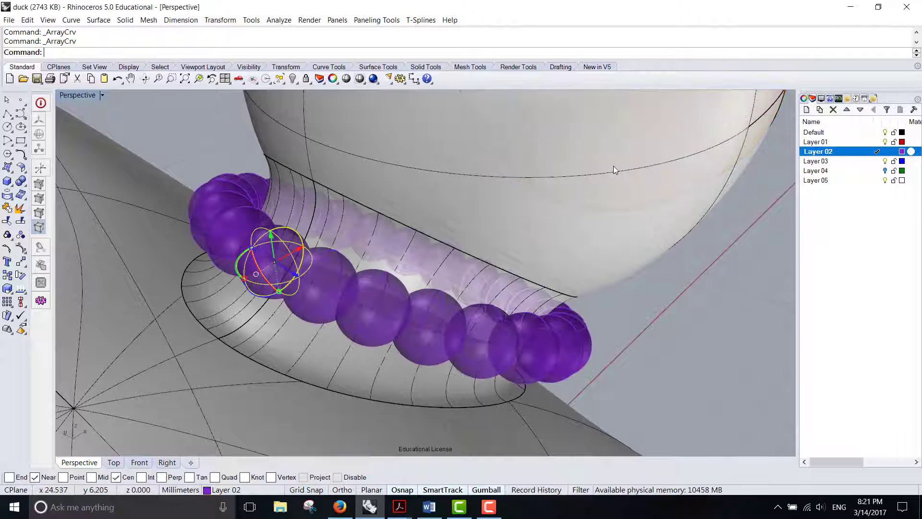
- Select all, clear the selection, and undo that sphere array
{"action": "key", "text": "ctrl+a"}
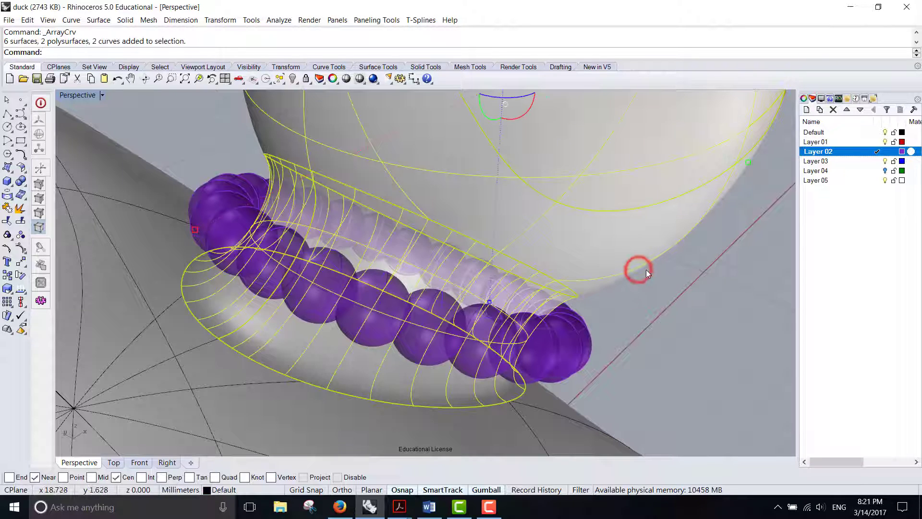
{"action": "left_click", "coordinate": [656, 278]}
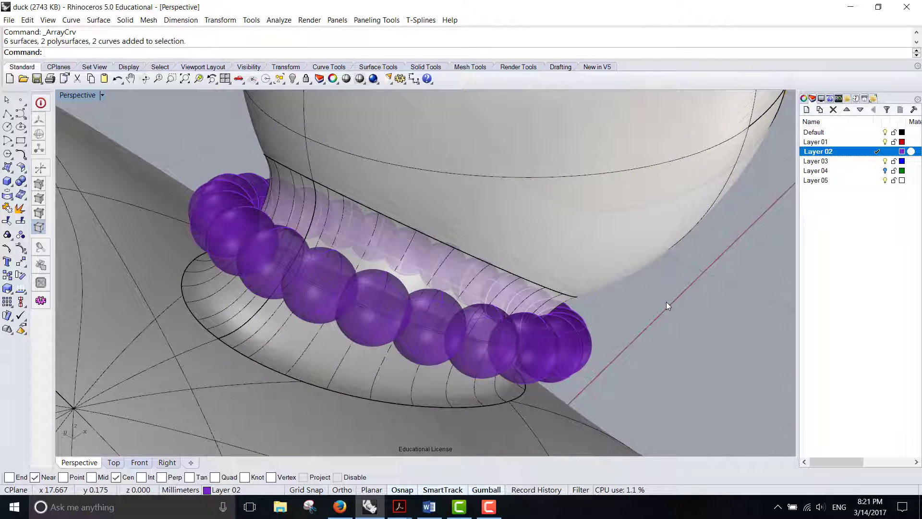
{"action": "key", "text": "ctrl+z"}
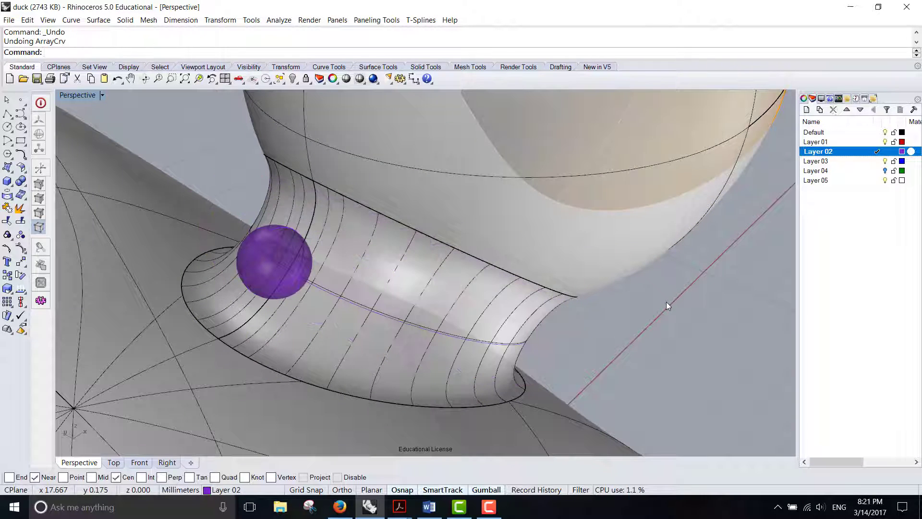
- Re-array the purple sphere along the neck curve as 20 beads and orbit out to view the whole duck
{"action": "key", "text": "Return"}
{"action": "left_click", "coordinate": [311, 266]}
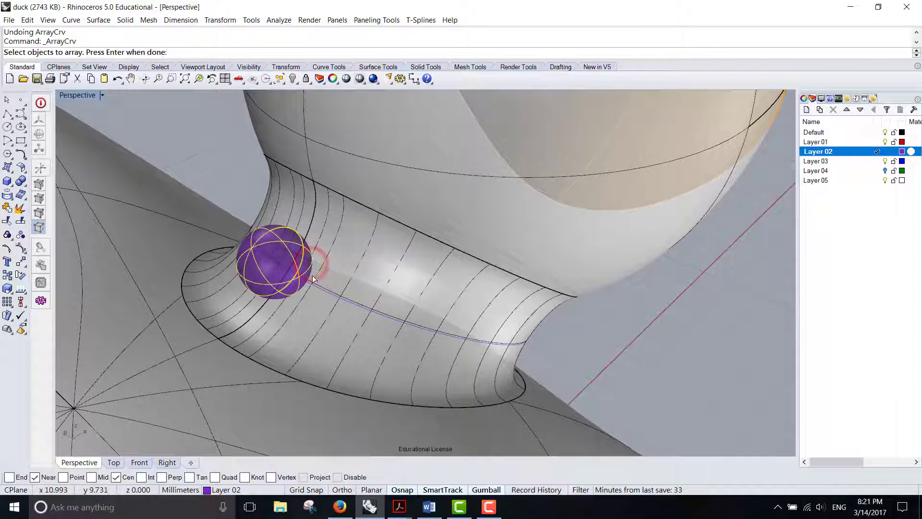
{"action": "key", "text": "Return"}
{"action": "left_click", "coordinate": [313, 284]}
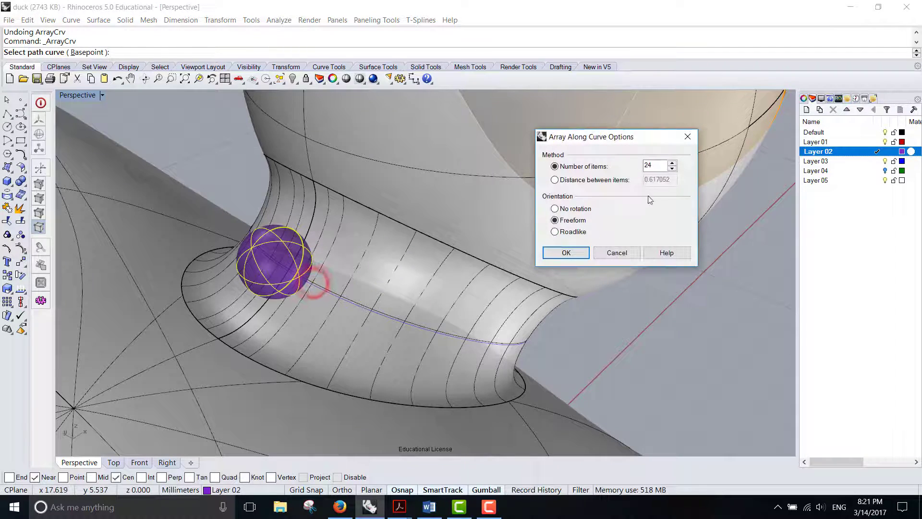
{"action": "double_click", "coordinate": [654, 166]}
{"action": "type", "text": "20"}
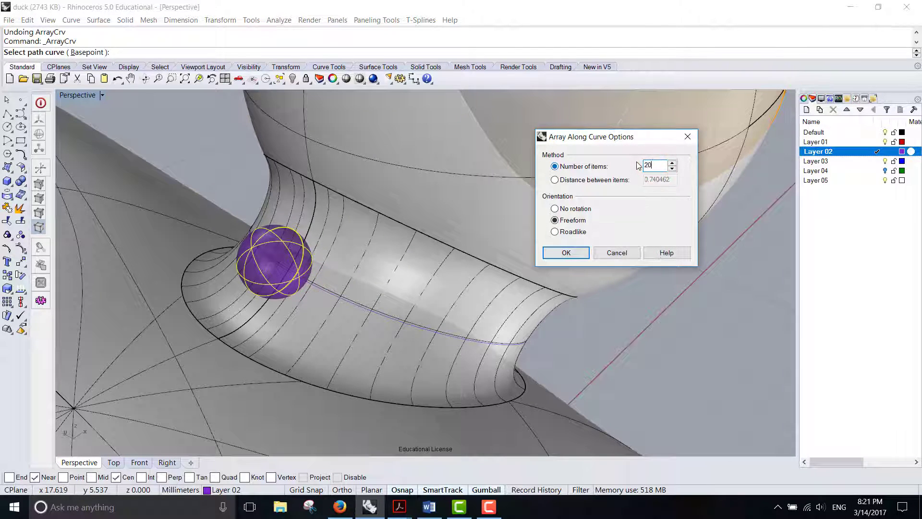
{"action": "key", "text": "Return"}
{"action": "right_click_drag", "start_coordinate": [710, 309], "coordinate": [285, 3]}
{"action": "scroll", "coordinate": [518, 214], "scroll_direction": "down", "scroll_amount": 5}
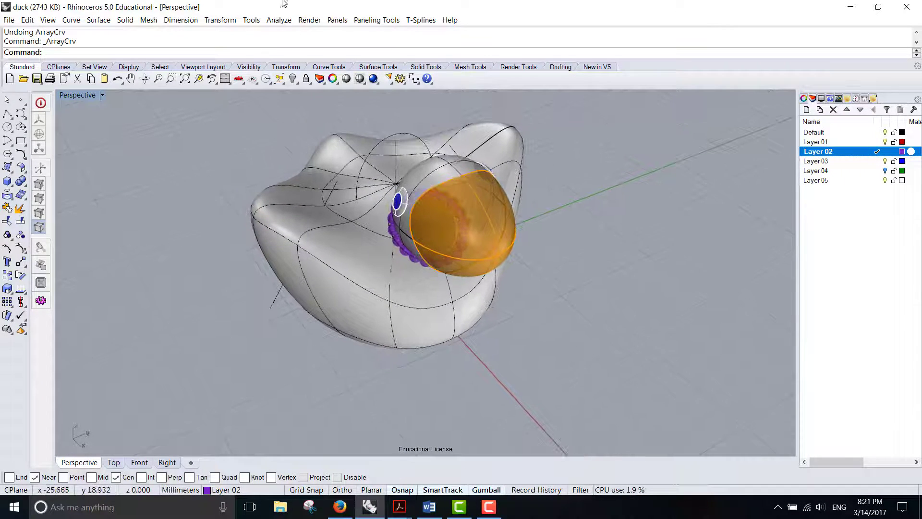
- Reveal the red offset shell around the duck's body and orbit in for a closer look
{"action": "left_click", "coordinate": [293, 80]}
{"action": "right_click_drag", "start_coordinate": [574, 293], "coordinate": [592, 270]}
{"action": "scroll", "coordinate": [528, 236], "scroll_direction": "up", "scroll_amount": 2}
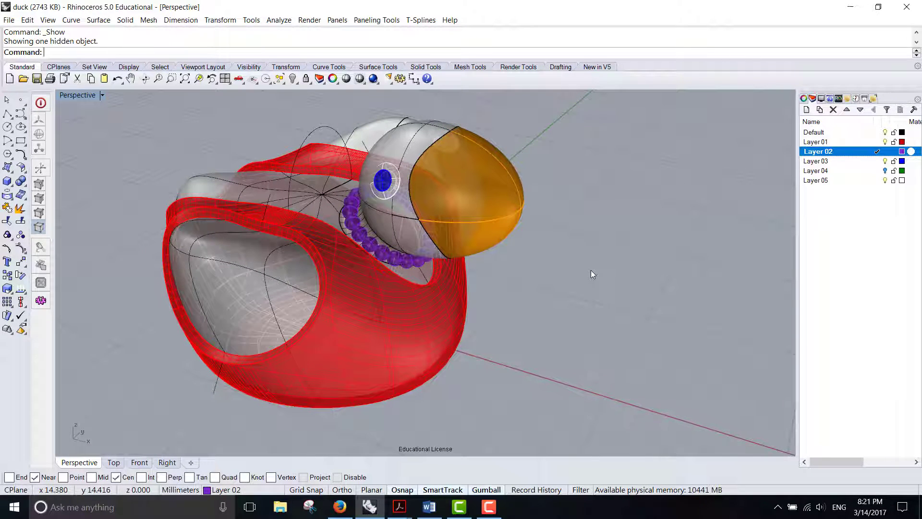